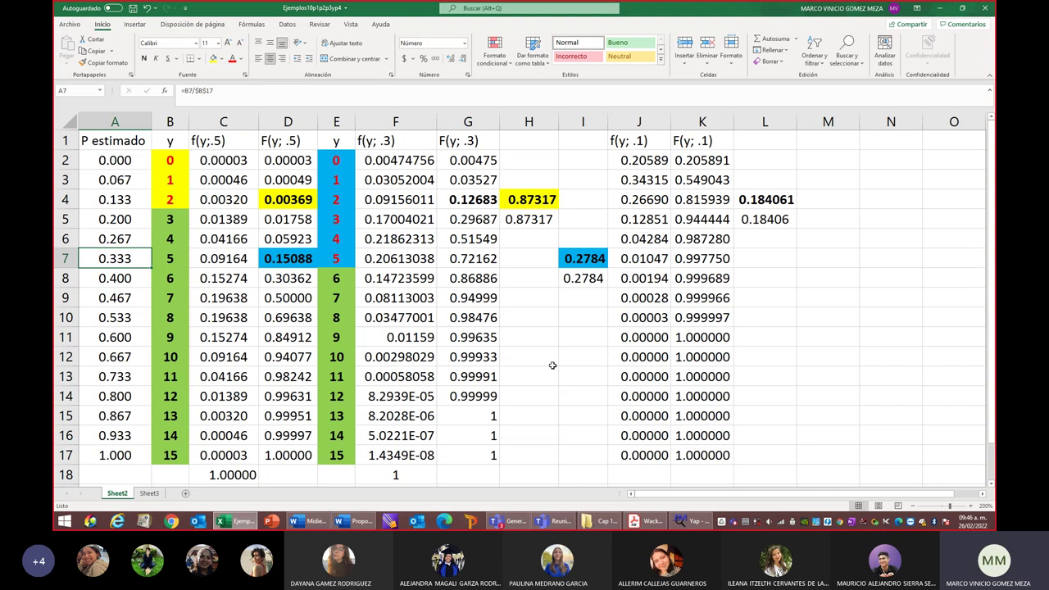
Step: Switch to the workbook "Ejemplos y Ejercicios del Cap 9 MG" and look through Ejemplo 9.3 on the Ejemplo 9p3 sheet
key("alt+Tab")
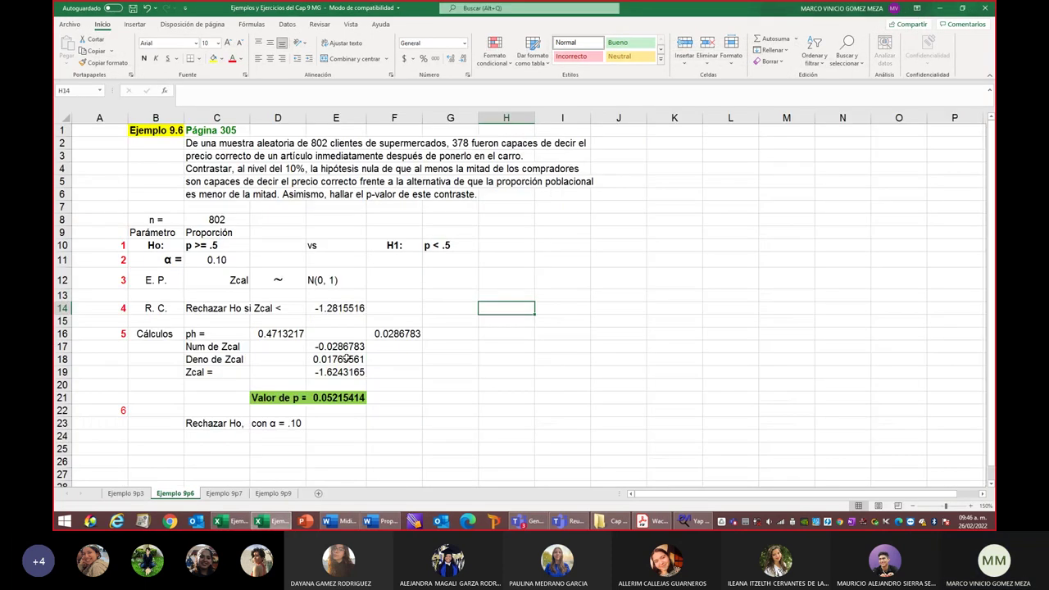
left_click(125, 494)
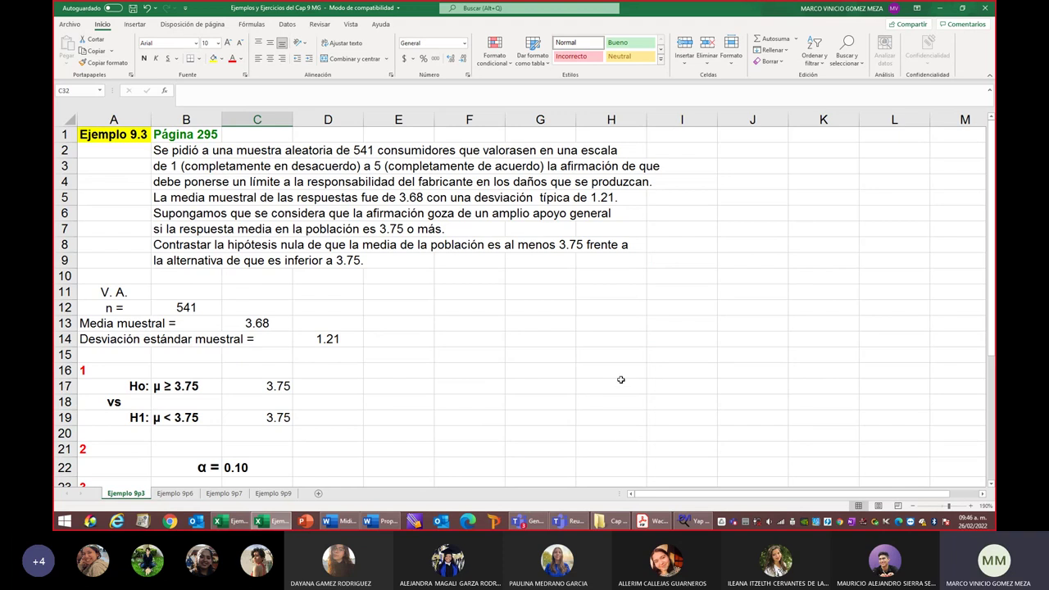
scroll(621, 384, "down", 6)
left_click(541, 420)
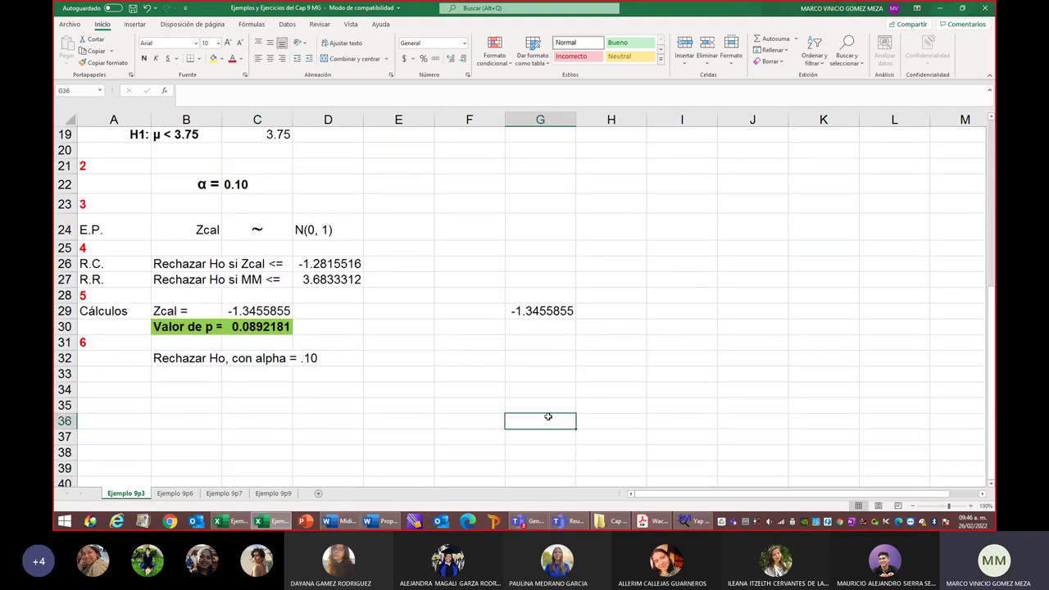
scroll(734, 342, "up", 6)
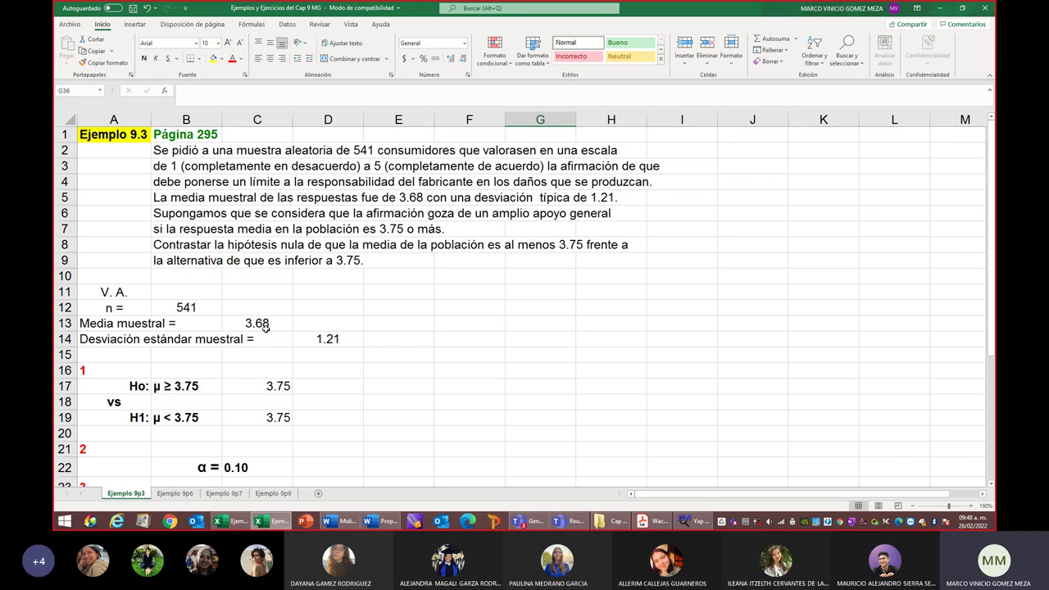
scroll(418, 369, "down", 1)
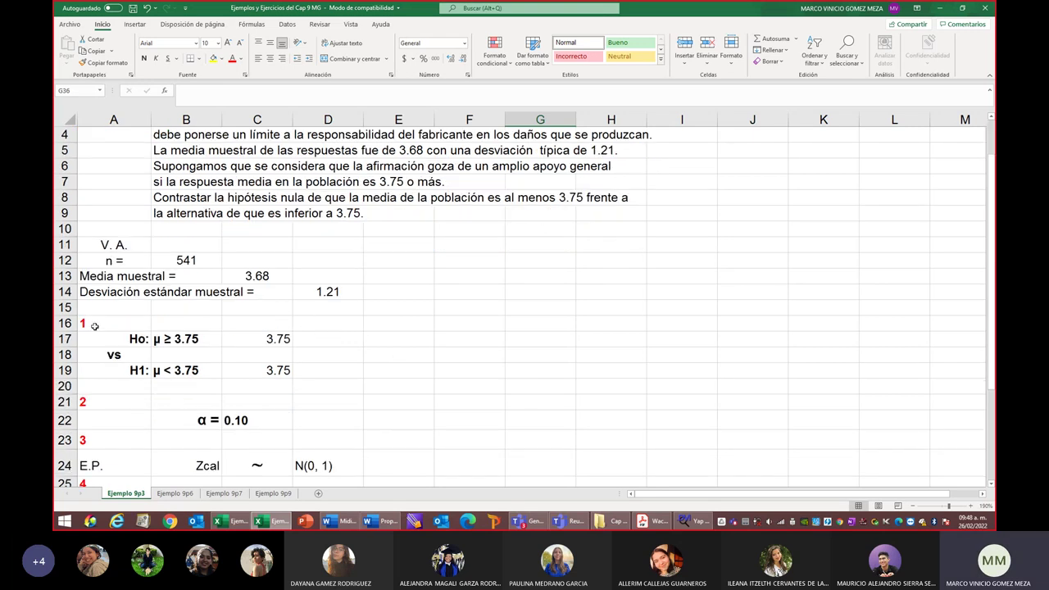
scroll(101, 337, "down", 5)
scroll(101, 337, "up", 4)
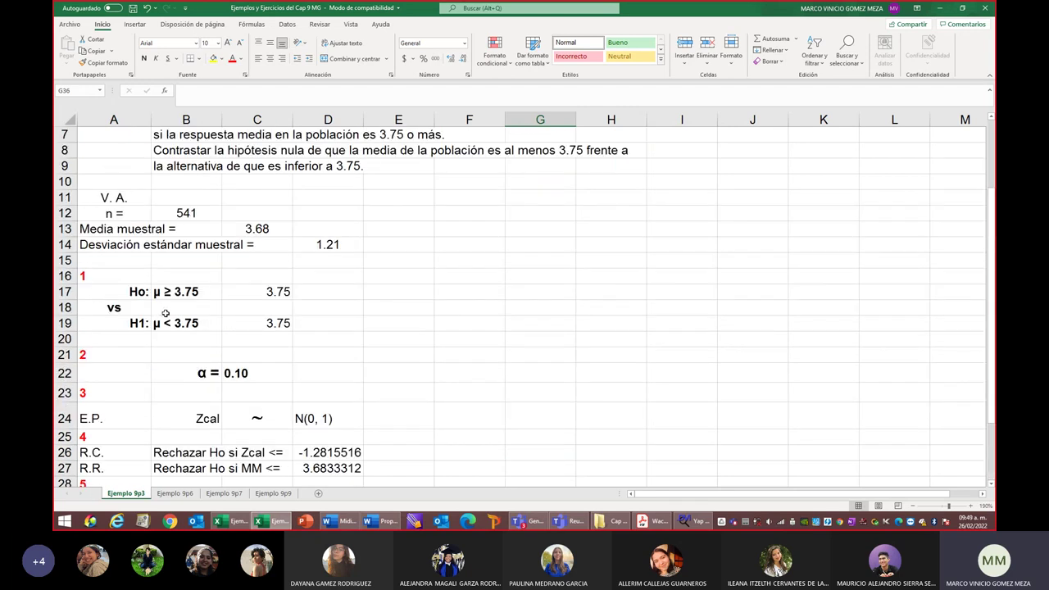
Step: Review step 1 of Ejemplo 9.3, comparing the null and alternative hypotheses in rows 17 to 19 with the problem statement
left_click(92, 277)
key("Down")
key("Down")
key("Down")
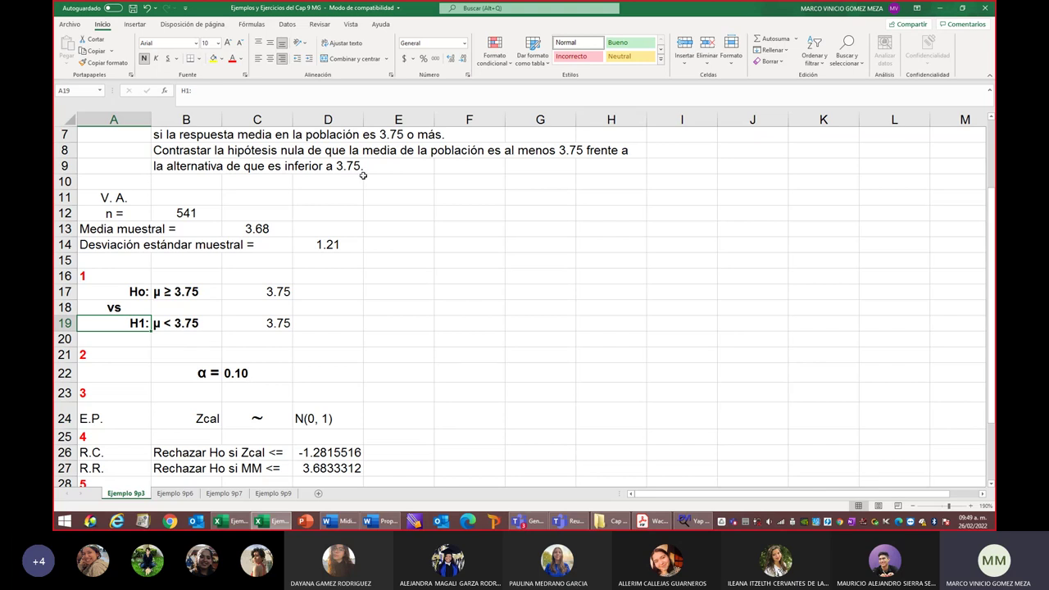
scroll(387, 252, "down", 2)
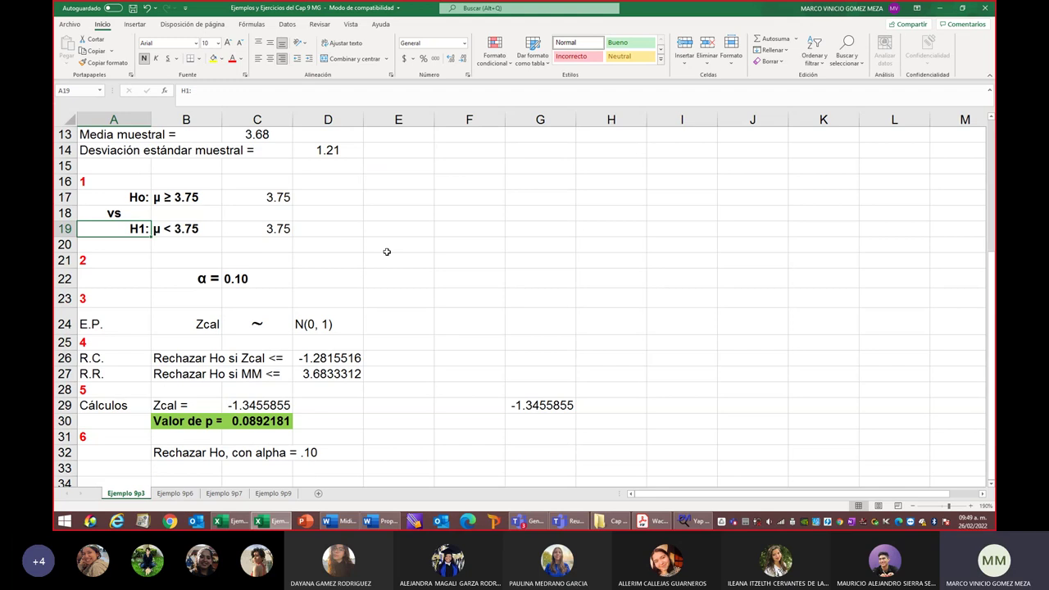
scroll(387, 252, "up", 3)
scroll(392, 248, "down", 2)
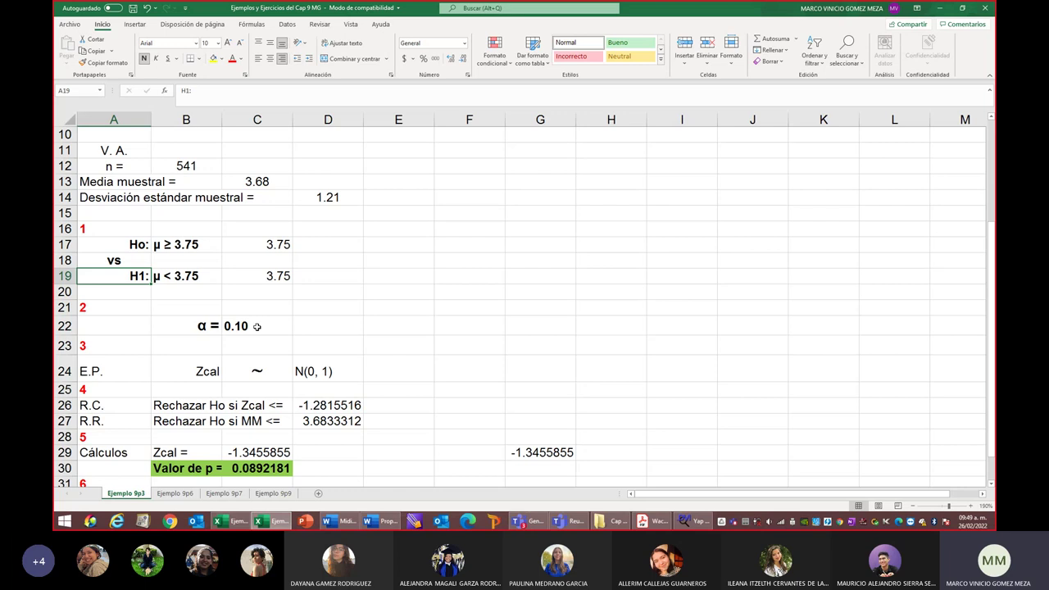
Step: Examine the test statistic and its distribution in row 24, and the R.C. and R.R. rejection rules in rows 26 and 27
left_click(209, 348)
left_click(210, 374)
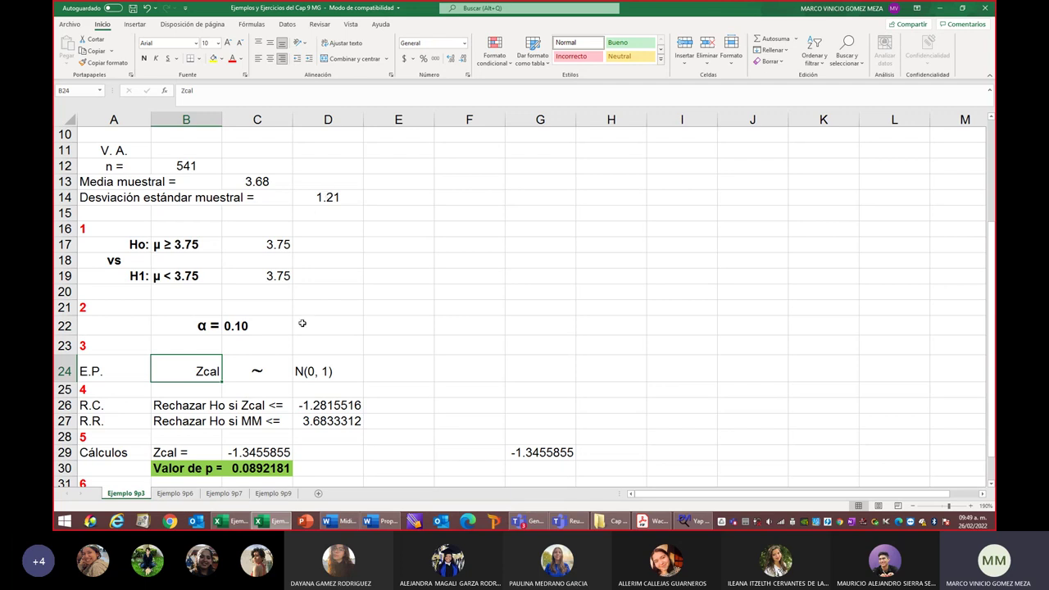
left_click(275, 373)
left_click(316, 372)
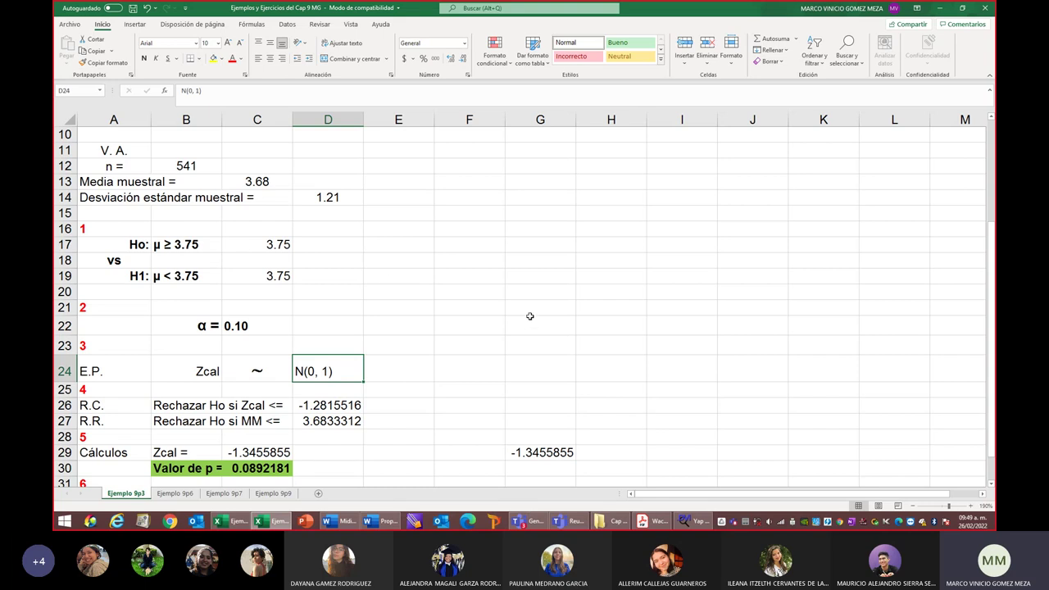
scroll(530, 316, "up", 3)
scroll(423, 370, "down", 4)
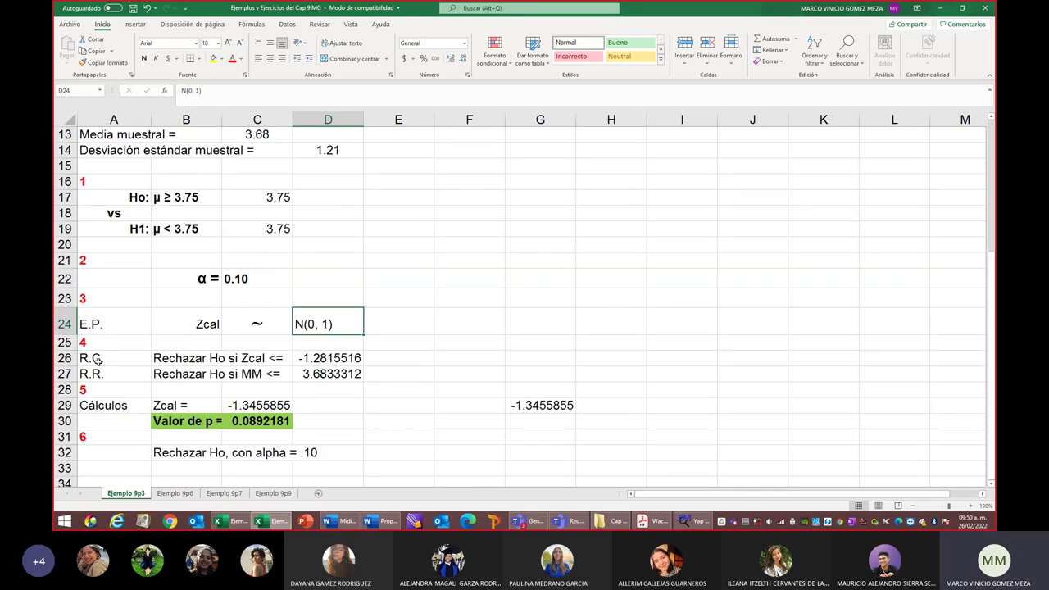
left_click(136, 361)
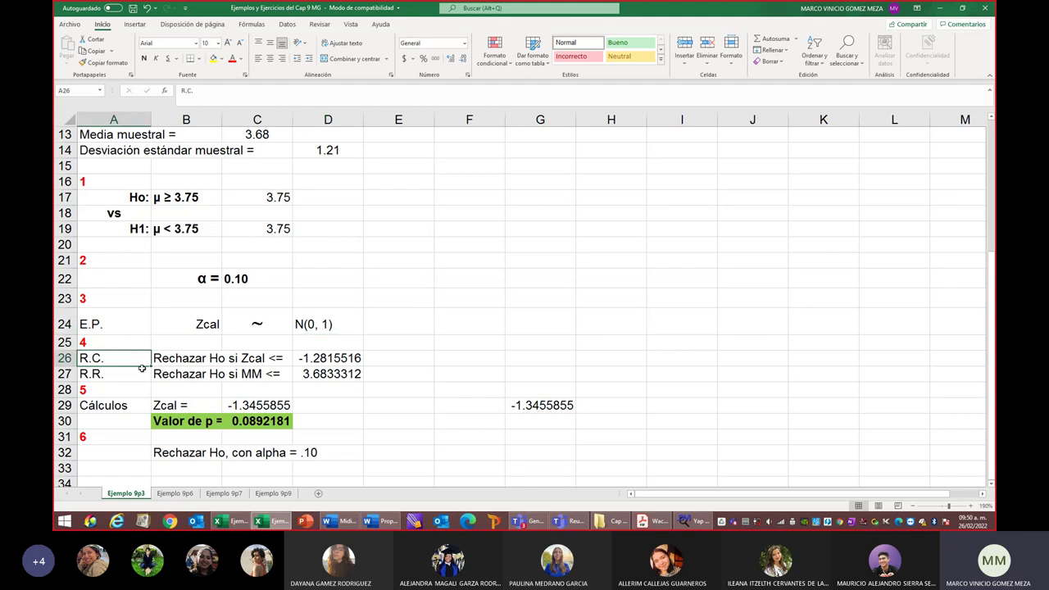
left_click(100, 373)
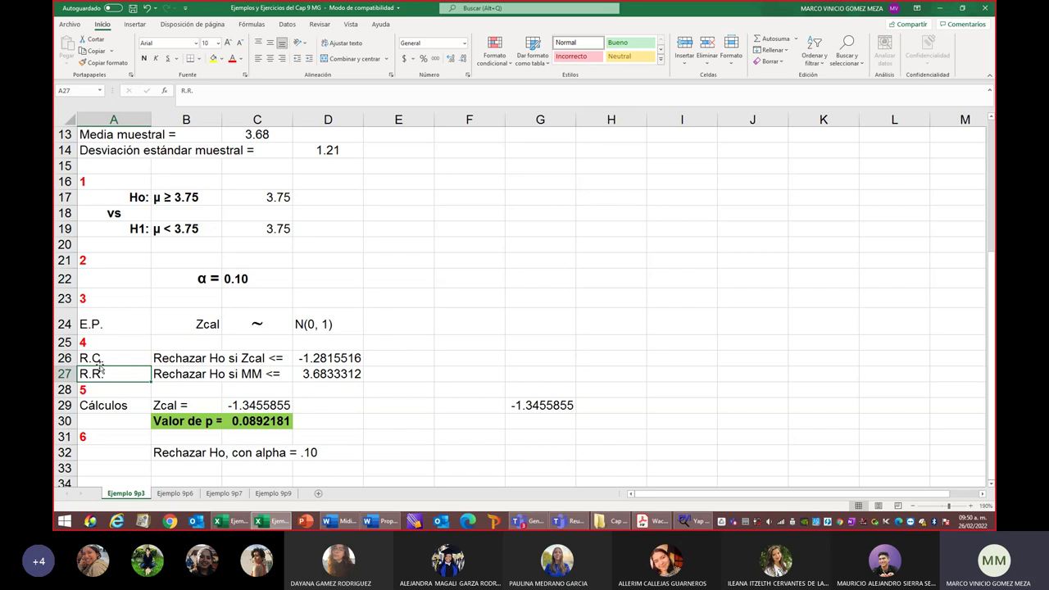
scroll(374, 233, "up", 2)
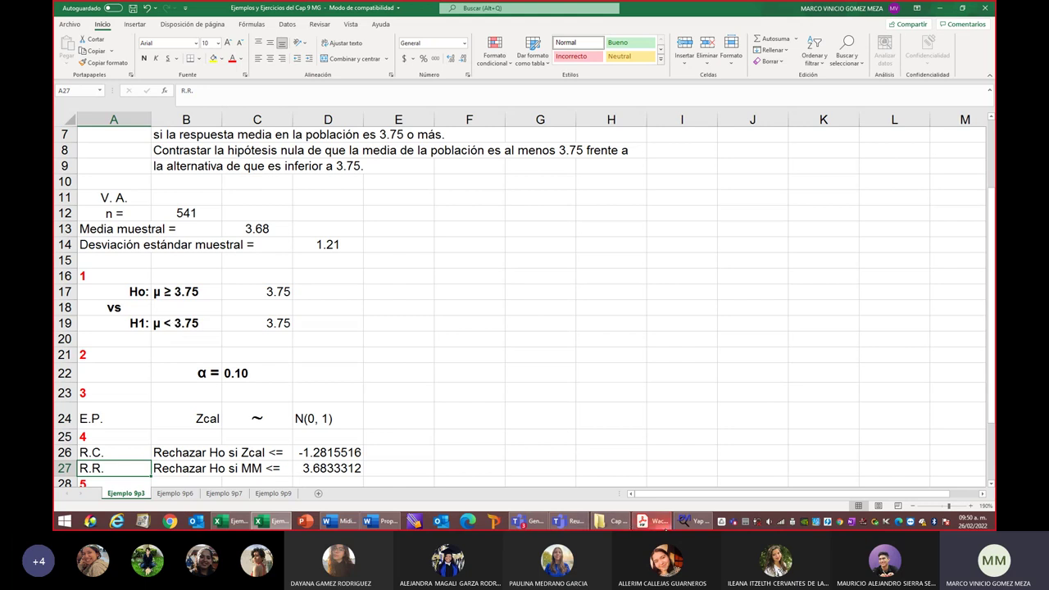
Step: Switch to Adobe Acrobat Reader and consult the alternative hypotheses, test statistic and rejection regions on page 7 of PYE05C10.pdf
mouse_move(652, 529)
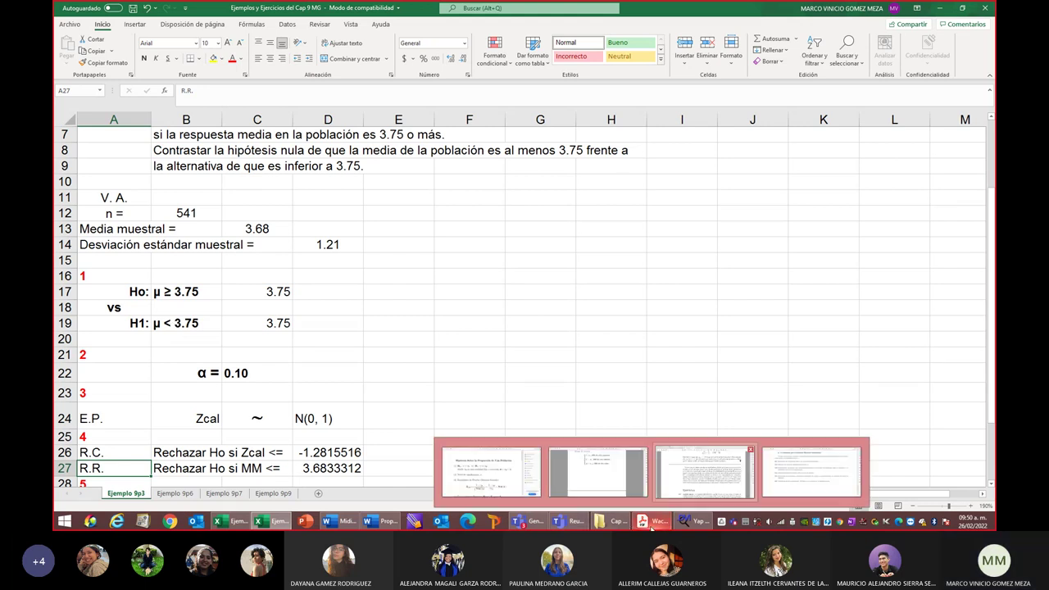
left_click(704, 472)
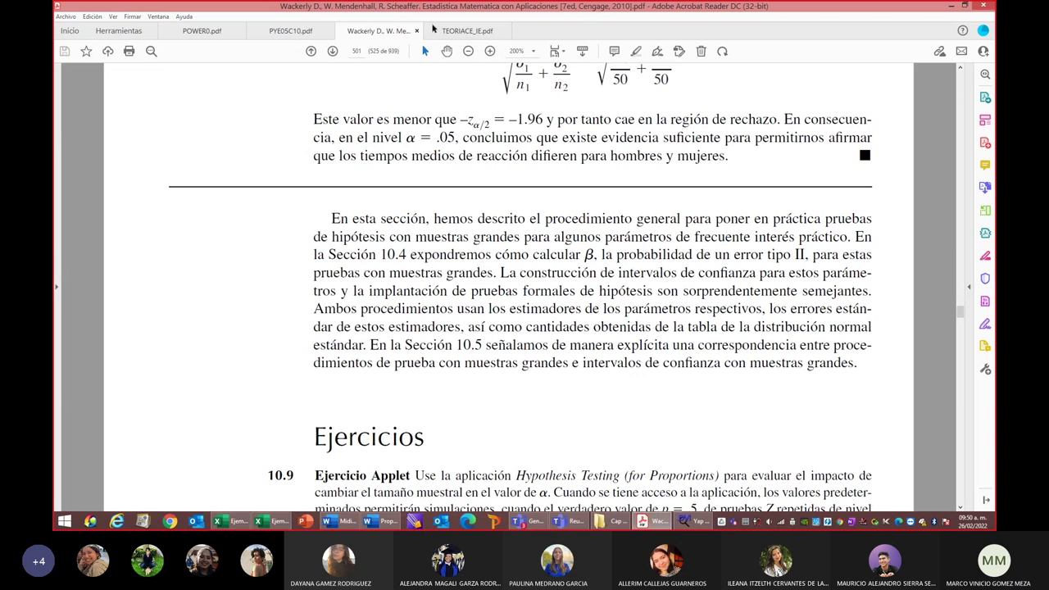
left_click(291, 30)
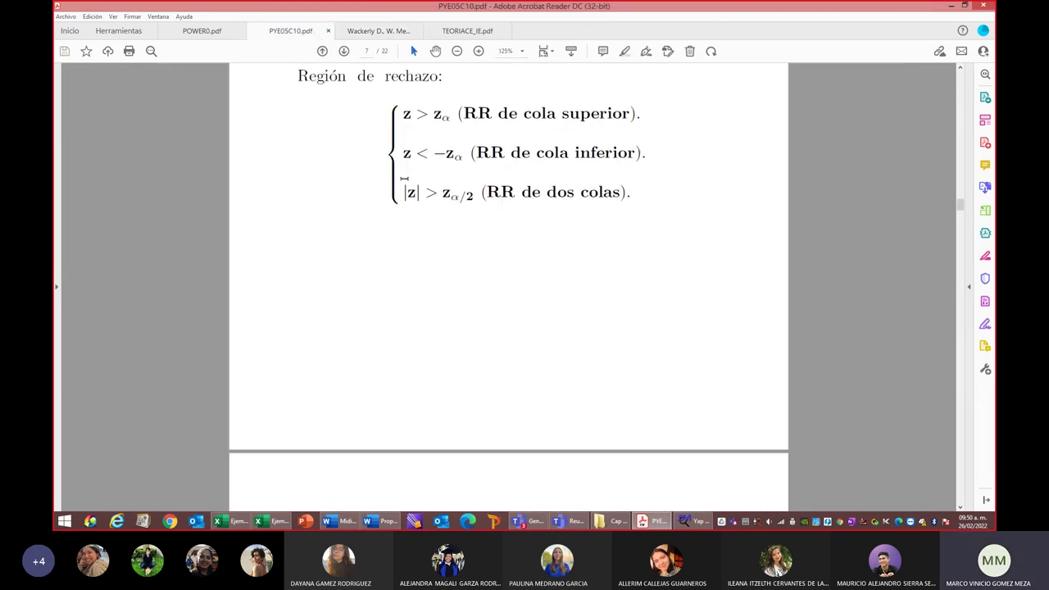
scroll(419, 167, "up", 5)
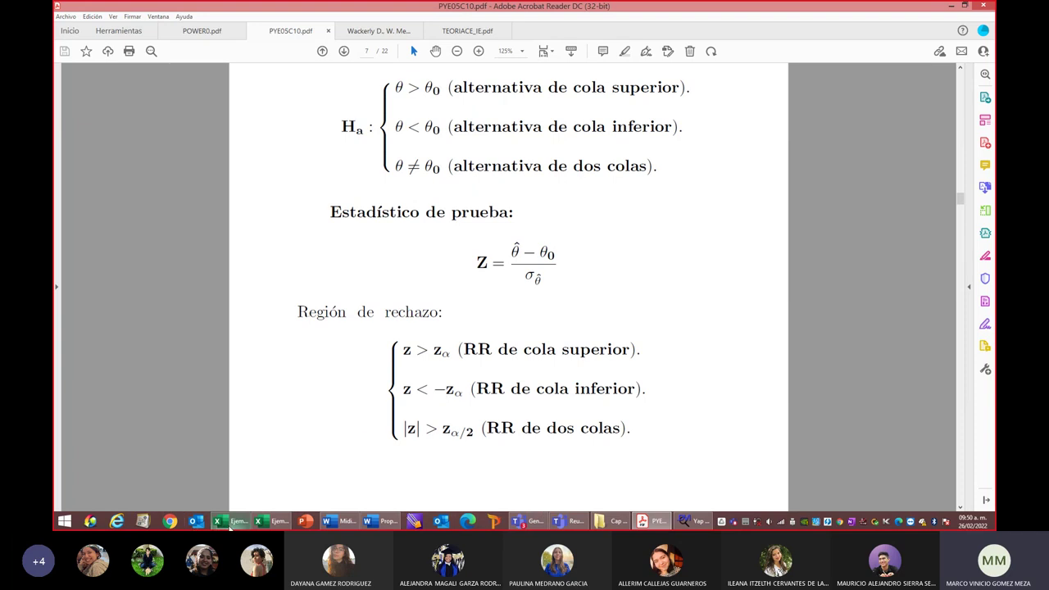
Step: Switch to the Excel workbook Ejemplos10p1p2p3yp4 and close it, saving its changes
mouse_move(230, 529)
left_click(197, 472)
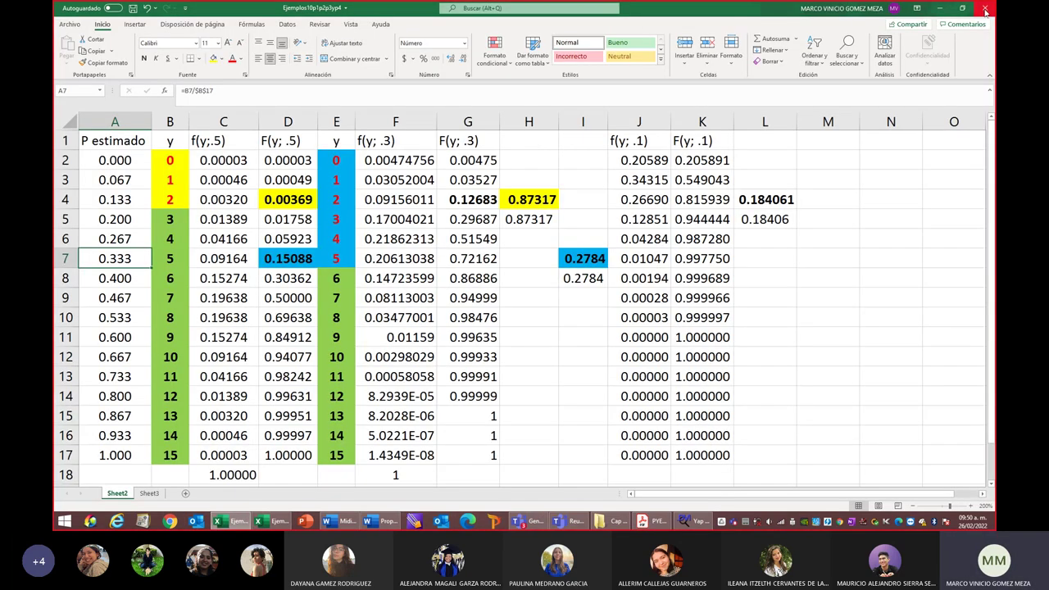
left_click(986, 10)
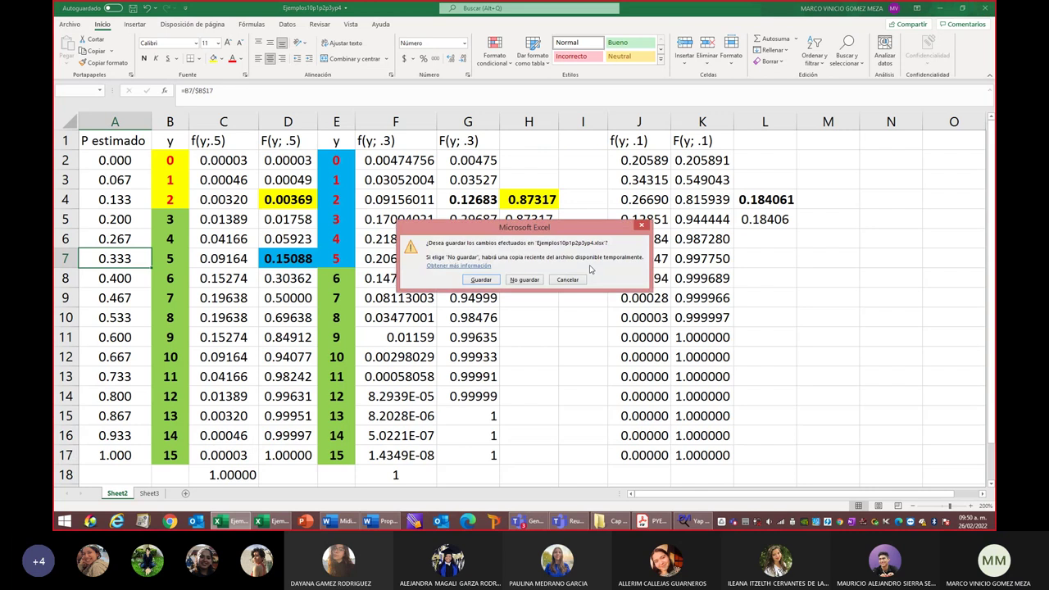
left_click(483, 280)
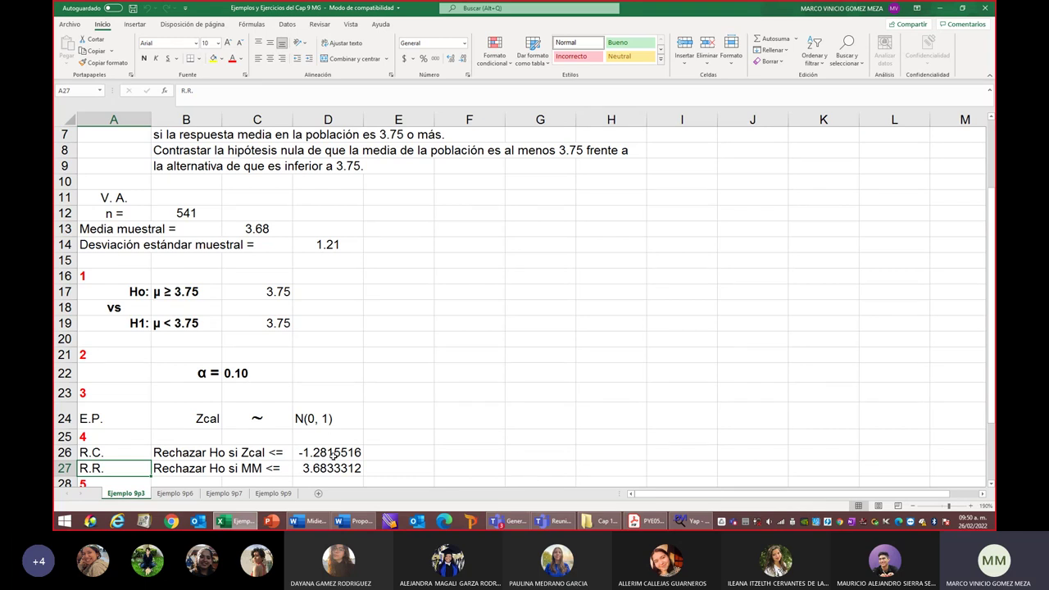
Step: Inspect the formulas for the critical Z value in D26 and the sample mean limit in D27, leaving both unedited
double_click(332, 456)
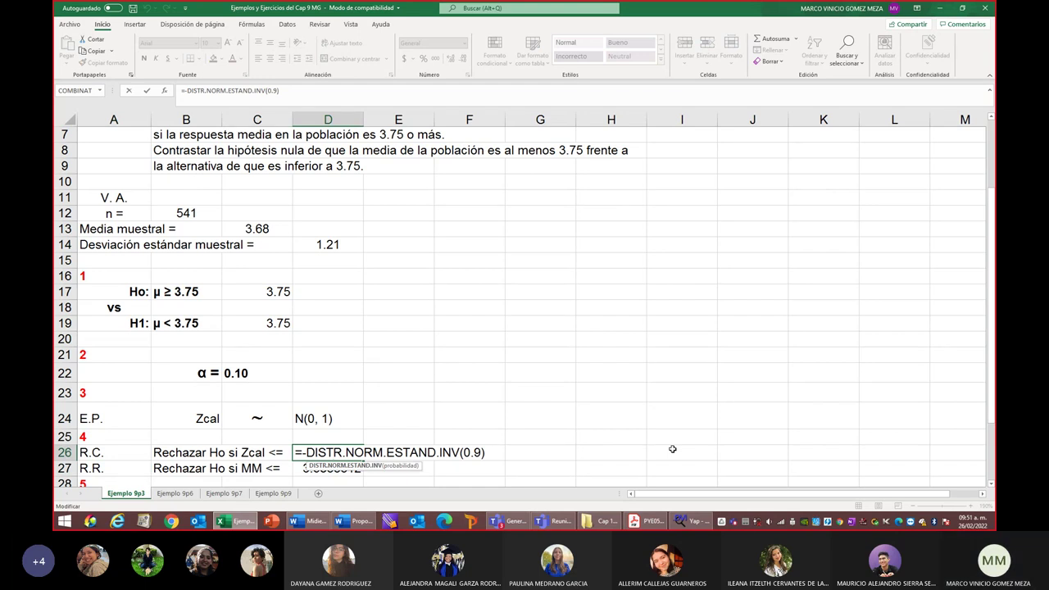
key("Return")
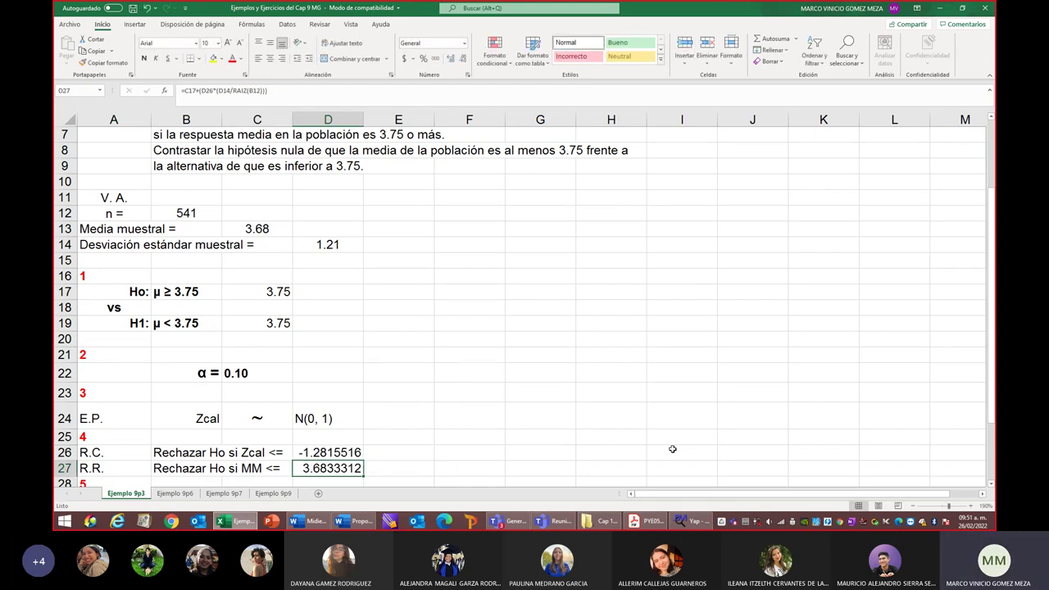
left_click(326, 453)
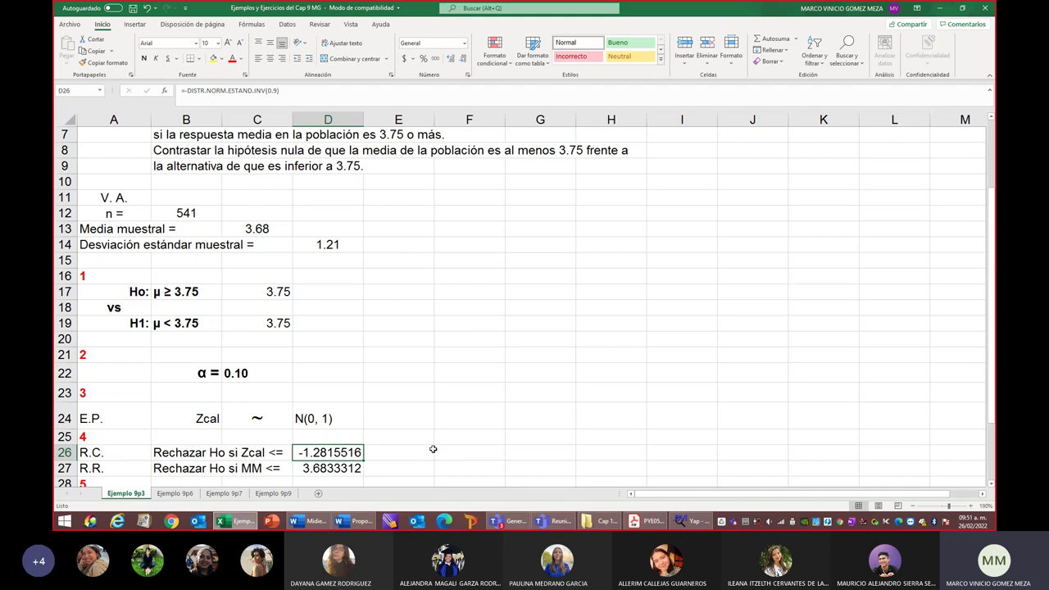
double_click(320, 468)
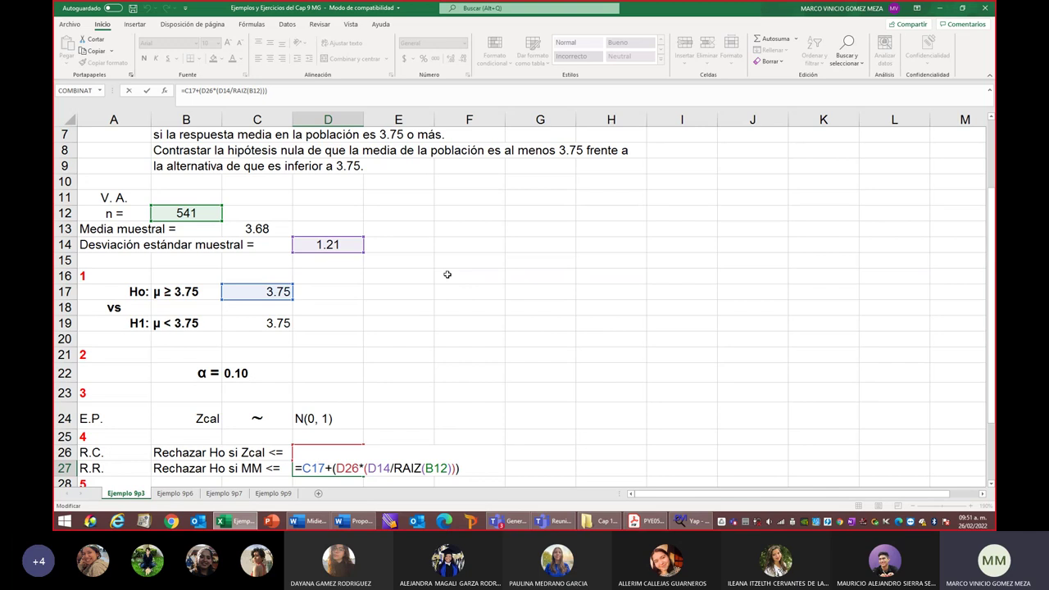
key("Return")
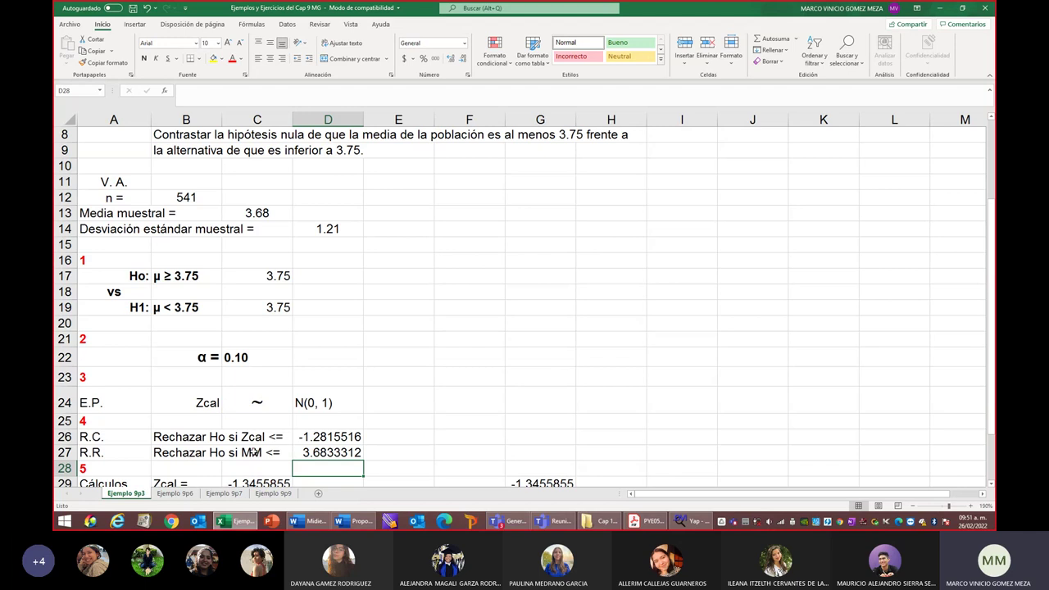
key("Up")
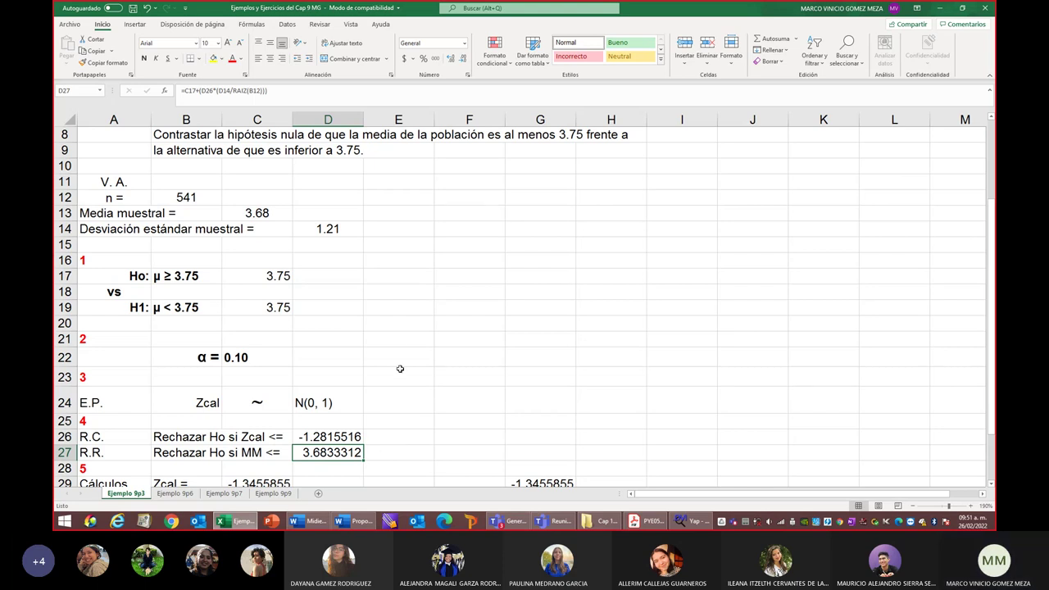
Step: Inspect the Zcal formula in C29 and the cells it references, leaving it unedited
scroll(400, 369, "down", 1)
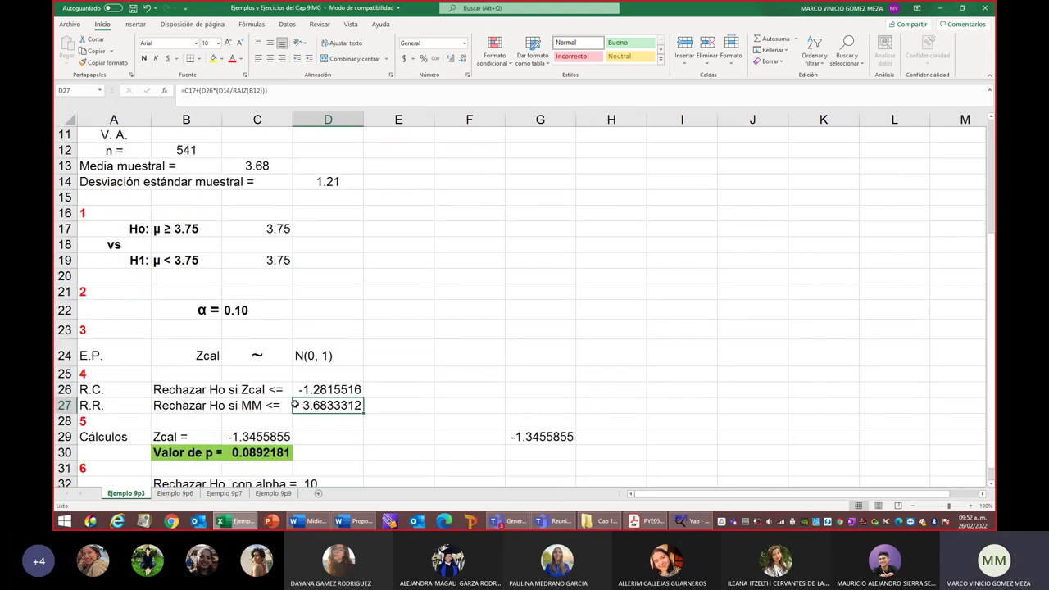
left_click(259, 437)
double_click(258, 437)
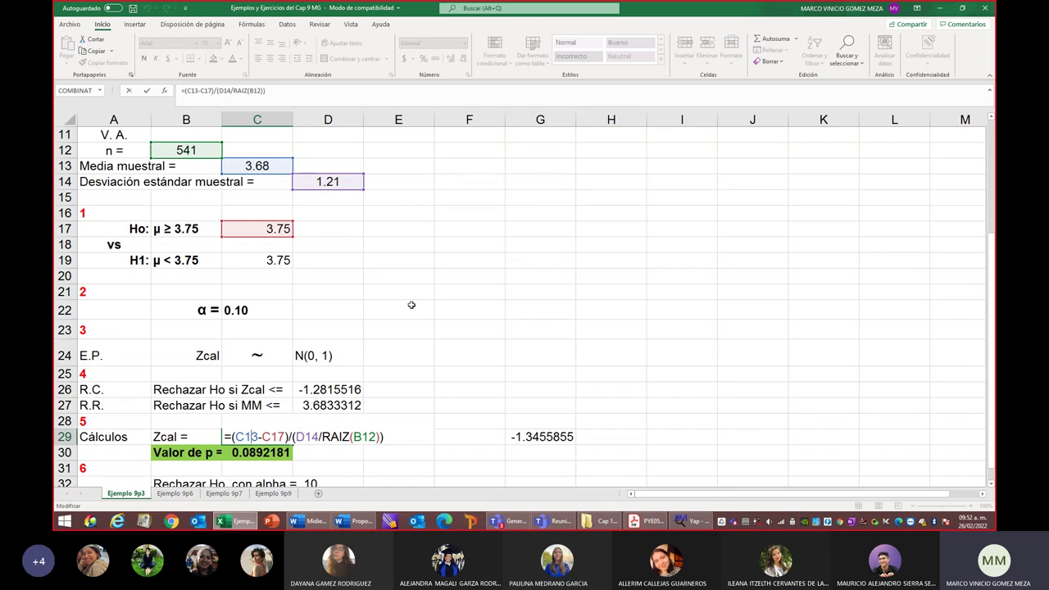
key("Return")
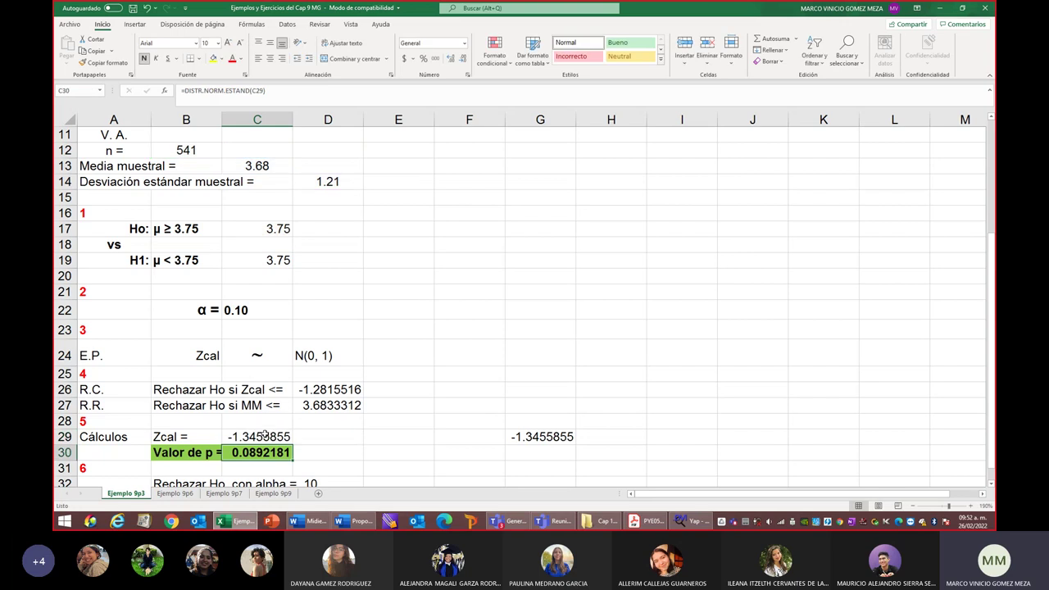
left_click(258, 438)
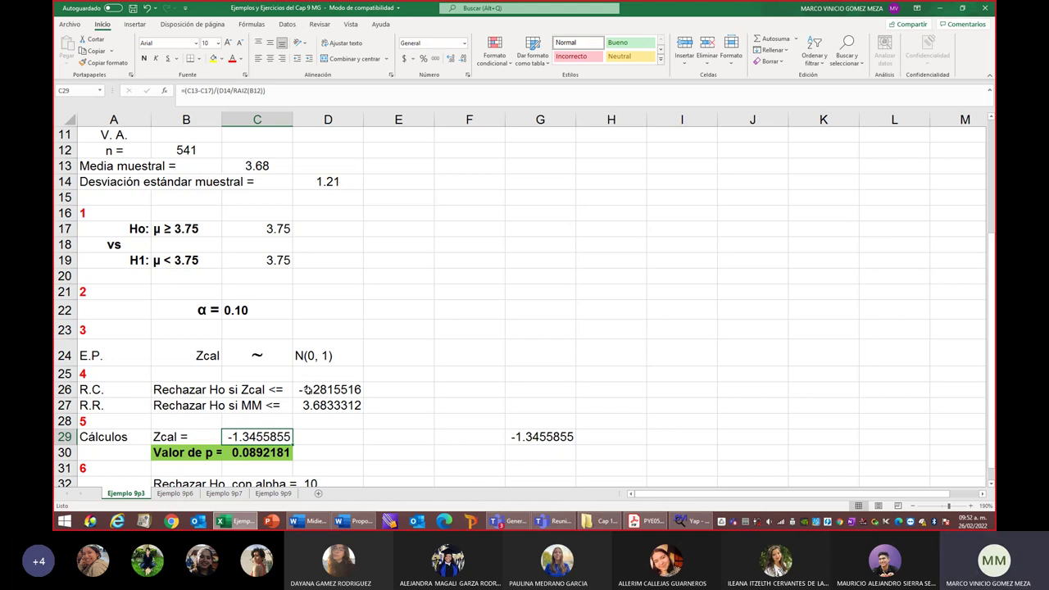
Step: Inspect the version of the Zcal formula in G29 that uses literal numbers, leaving it unedited
scroll(338, 441, "down", 1)
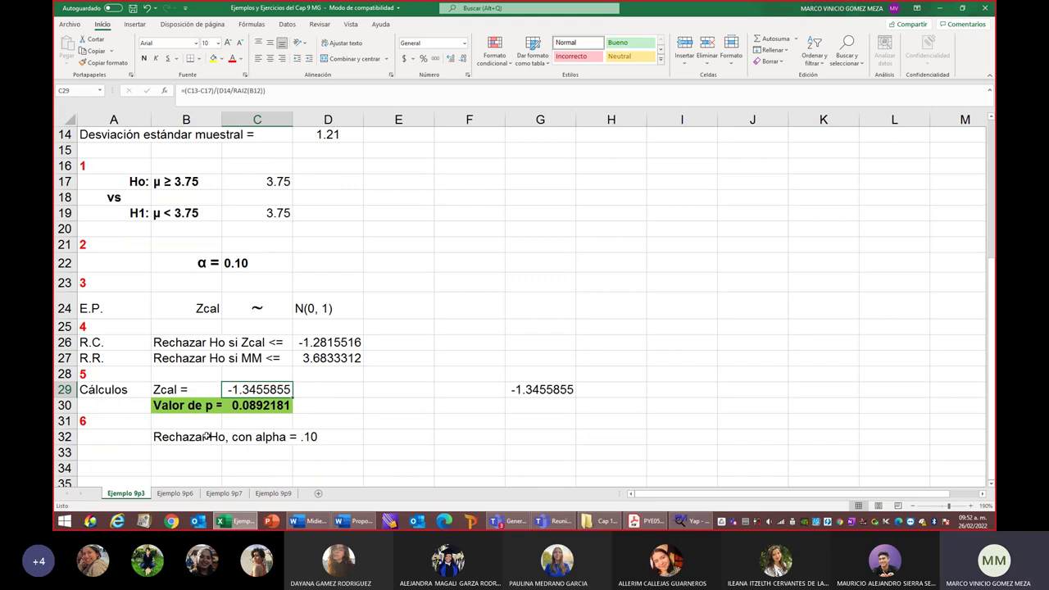
double_click(535, 392)
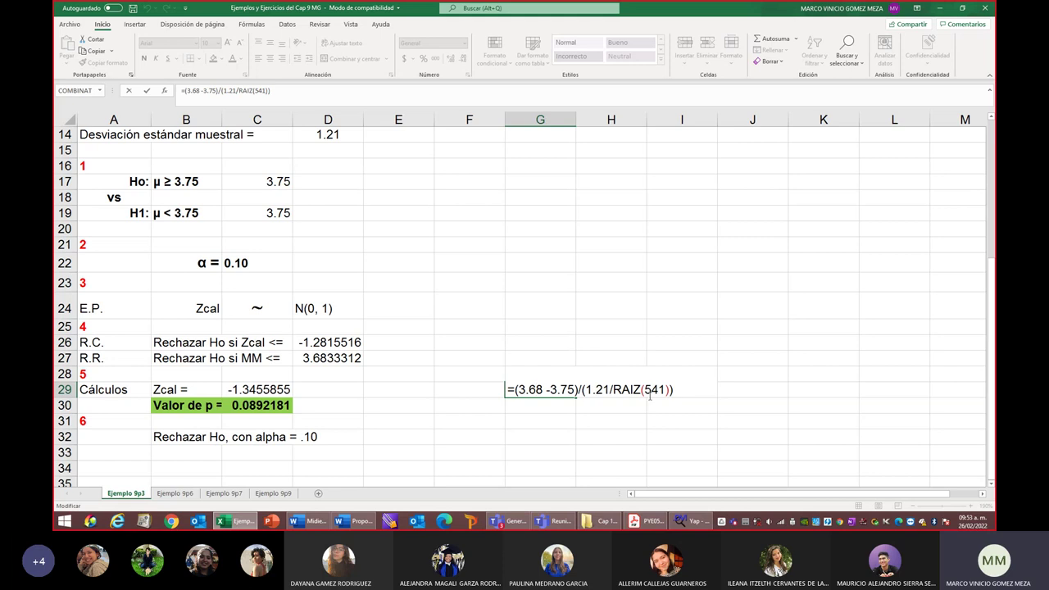
key("Return")
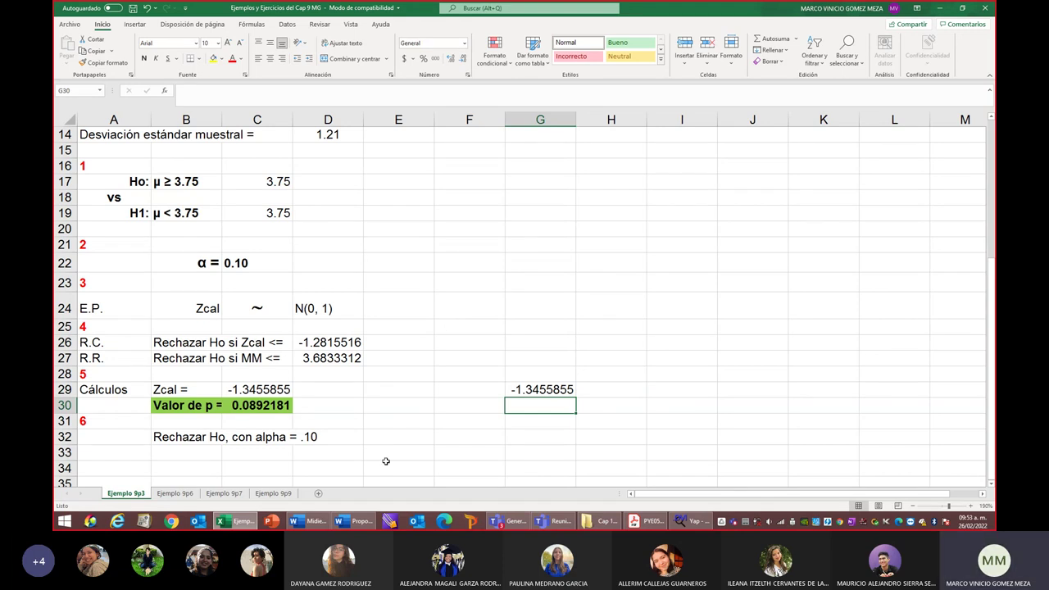
Step: Switch to PYE05C10.pdf in Acrobat Reader and find Definición 10.2 of the p-value in section 10.6
left_click(645, 525)
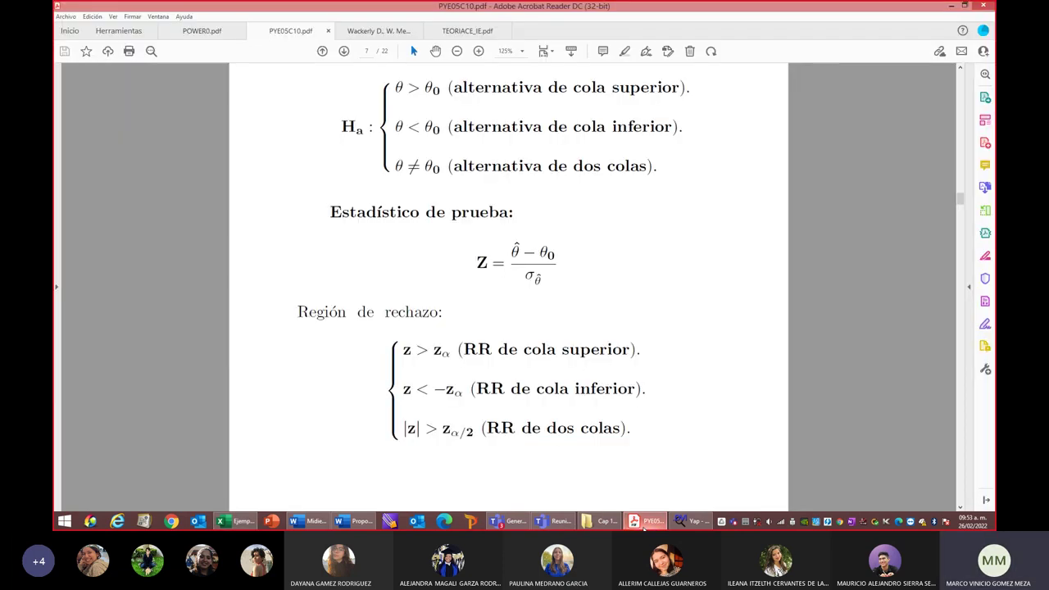
scroll(582, 287, "down", 15)
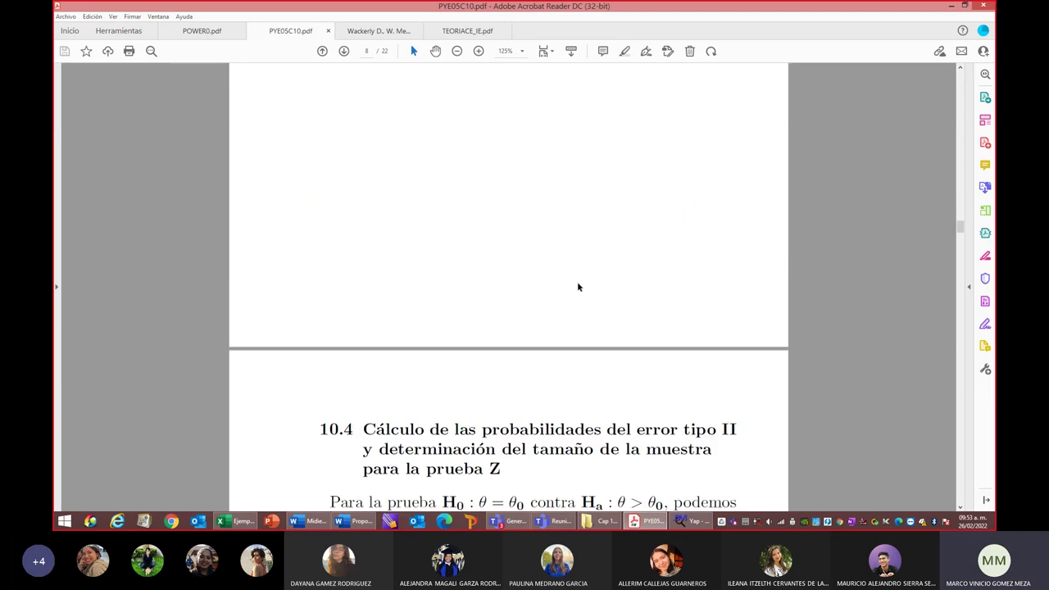
scroll(578, 287, "down", 5)
scroll(578, 284, "down", 5)
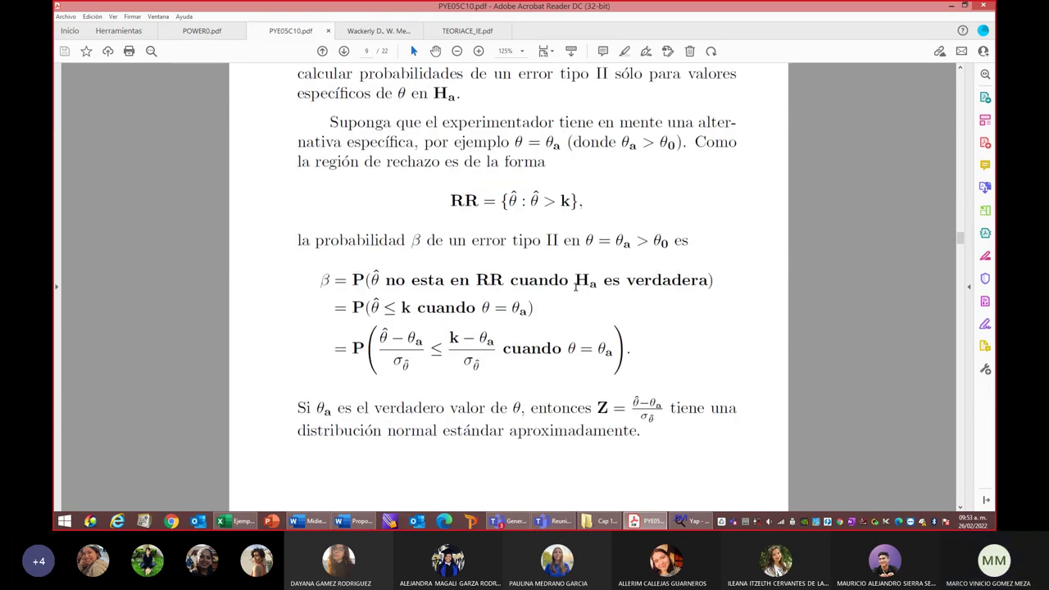
scroll(576, 286, "up", 3)
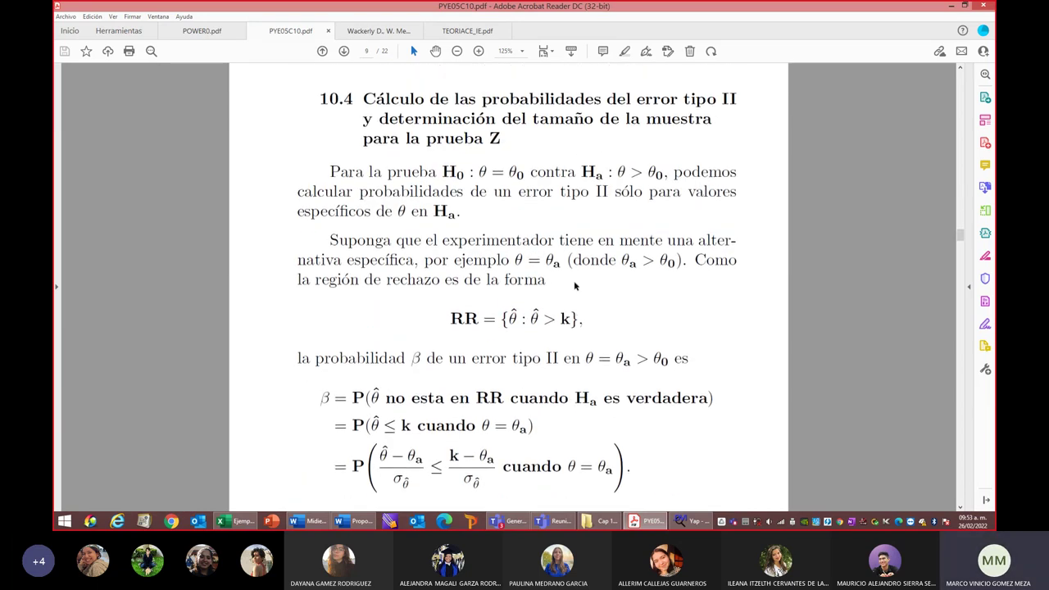
scroll(575, 286, "down", 6)
scroll(575, 287, "down", 6)
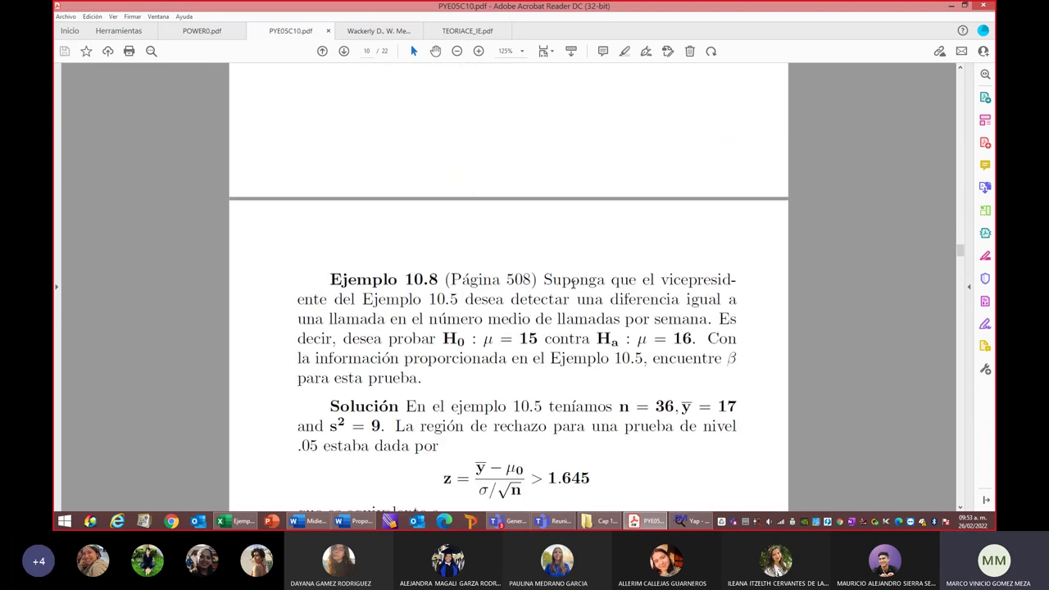
scroll(574, 283, "down", 18)
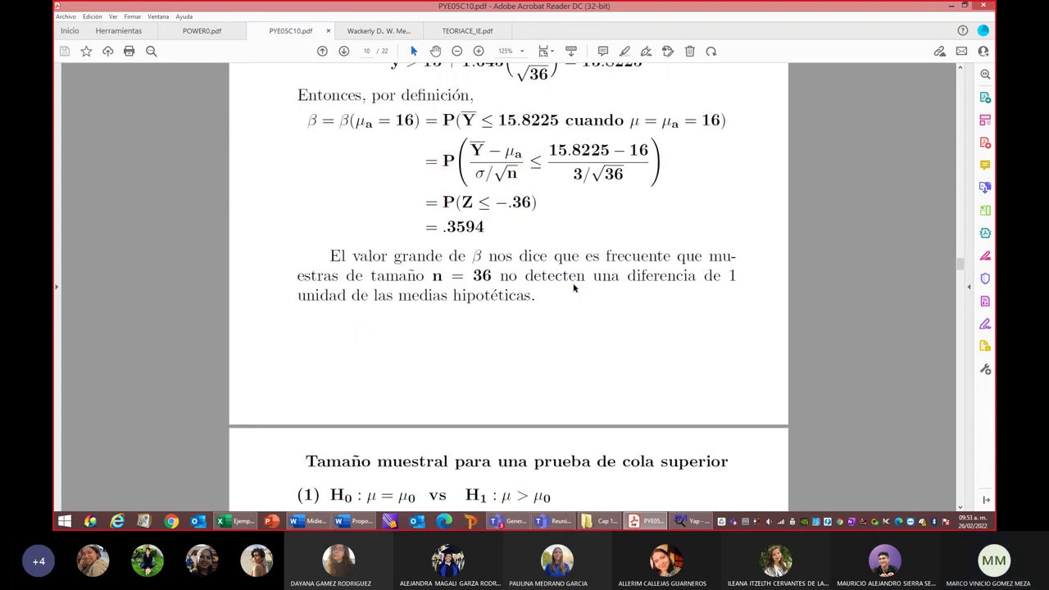
scroll(571, 282, "down", 15)
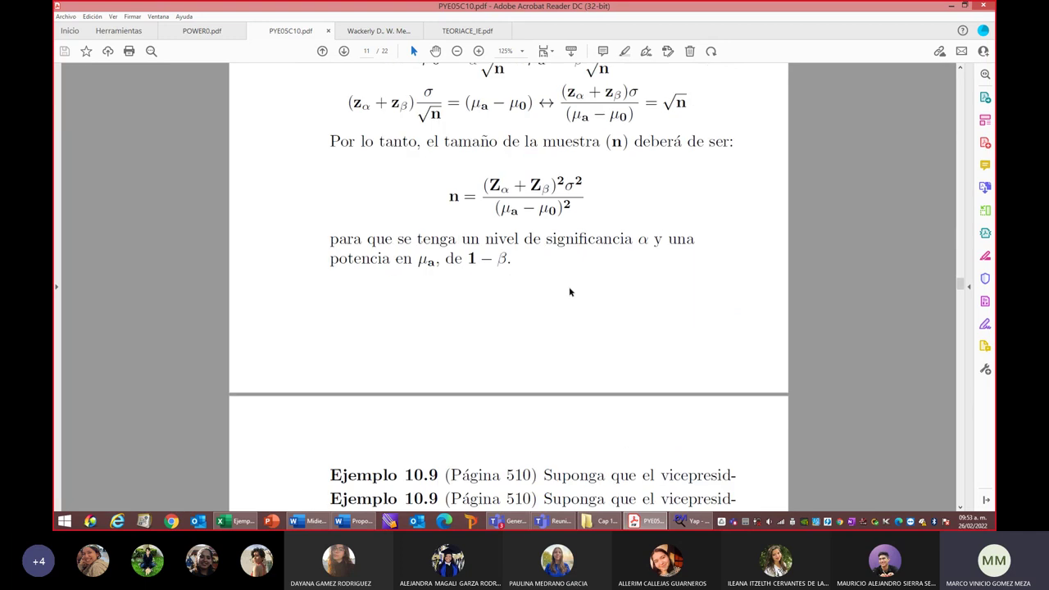
scroll(569, 289, "down", 5)
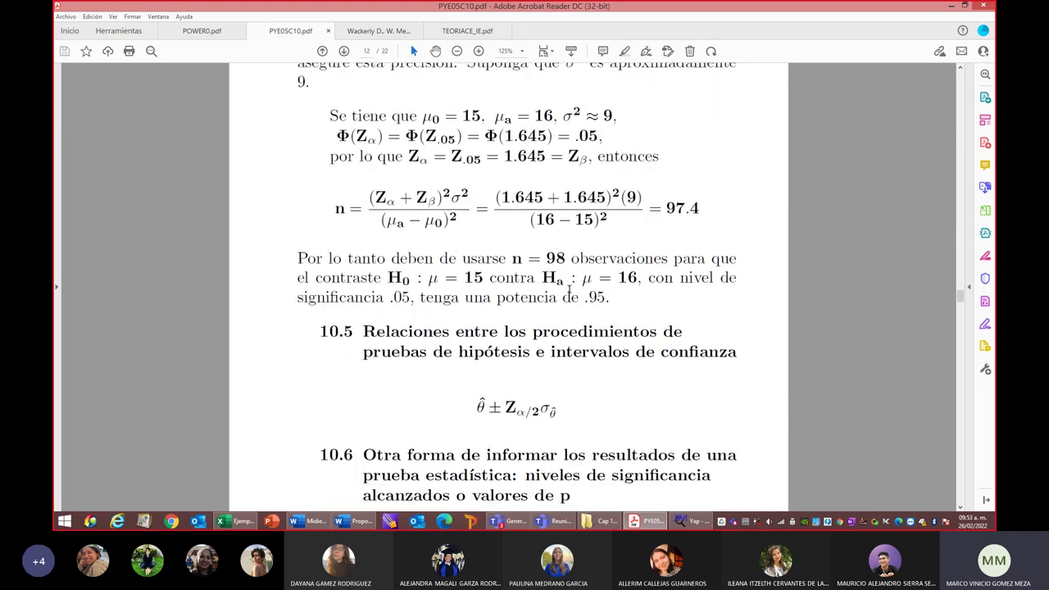
scroll(569, 289, "down", 1)
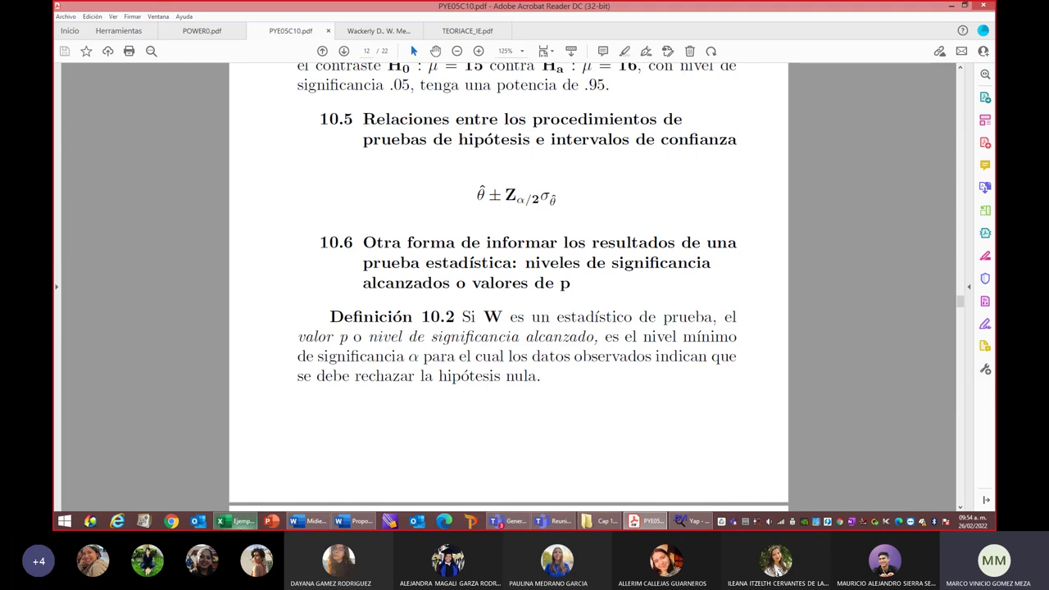
Step: Switch back to the Excel workbook and inspect the p-value formula in C30 and the Zcal cell it references, leaving both unedited
left_click(236, 522)
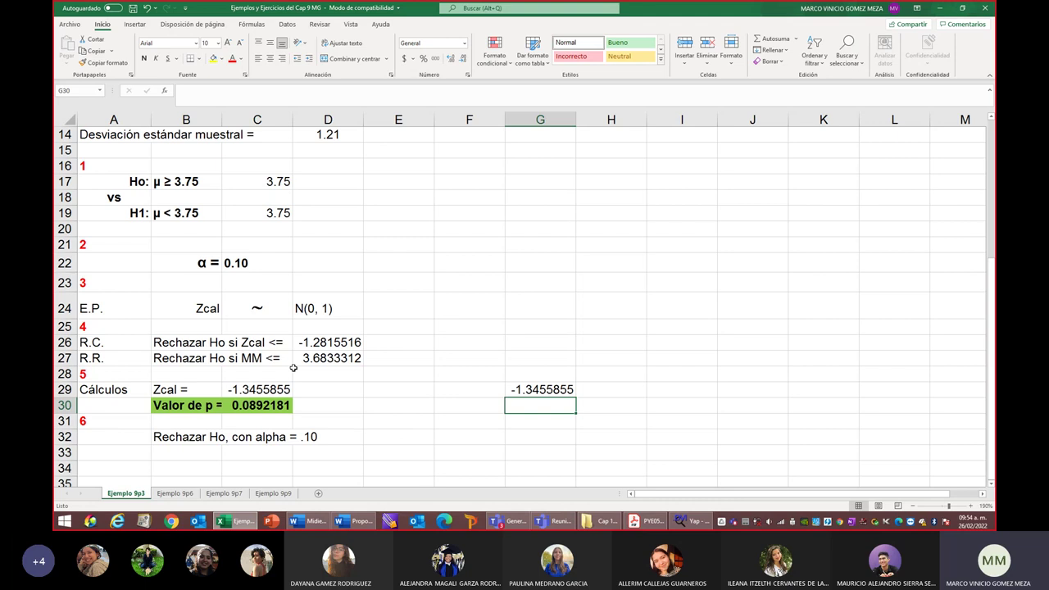
left_click(275, 391)
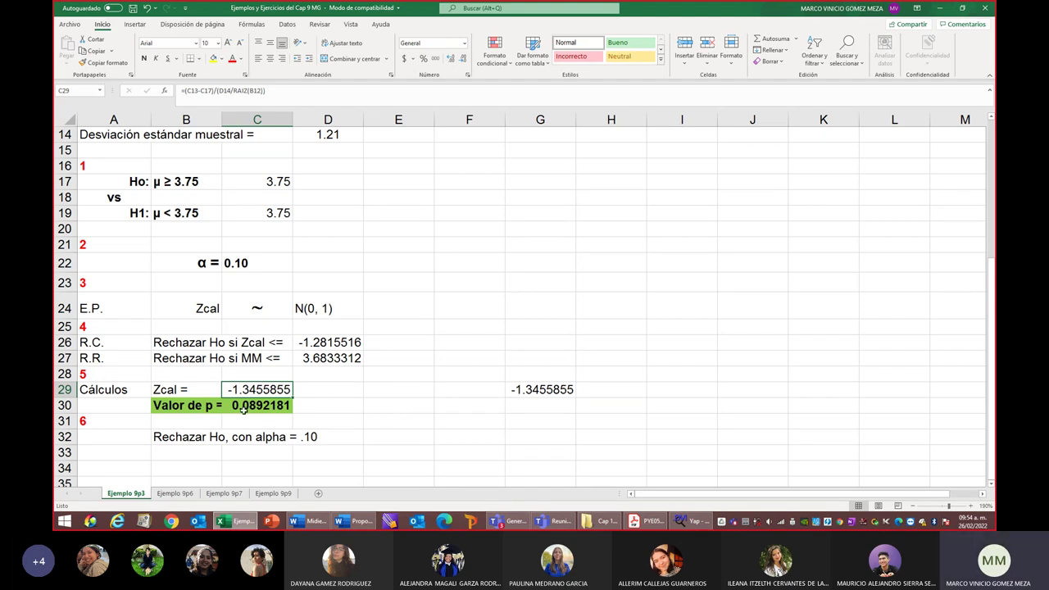
double_click(270, 405)
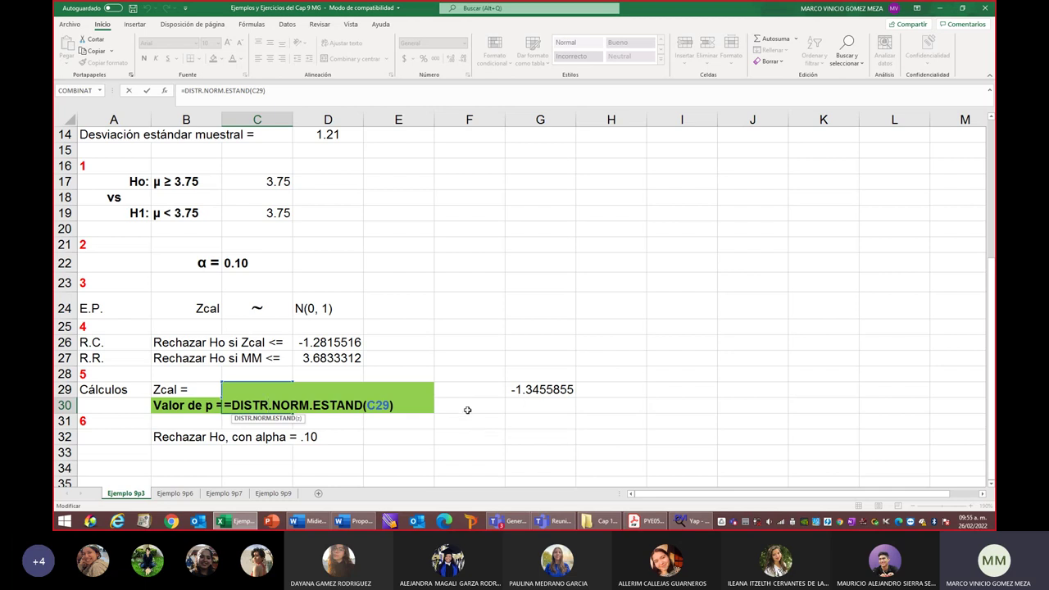
key("Return")
left_click(265, 405)
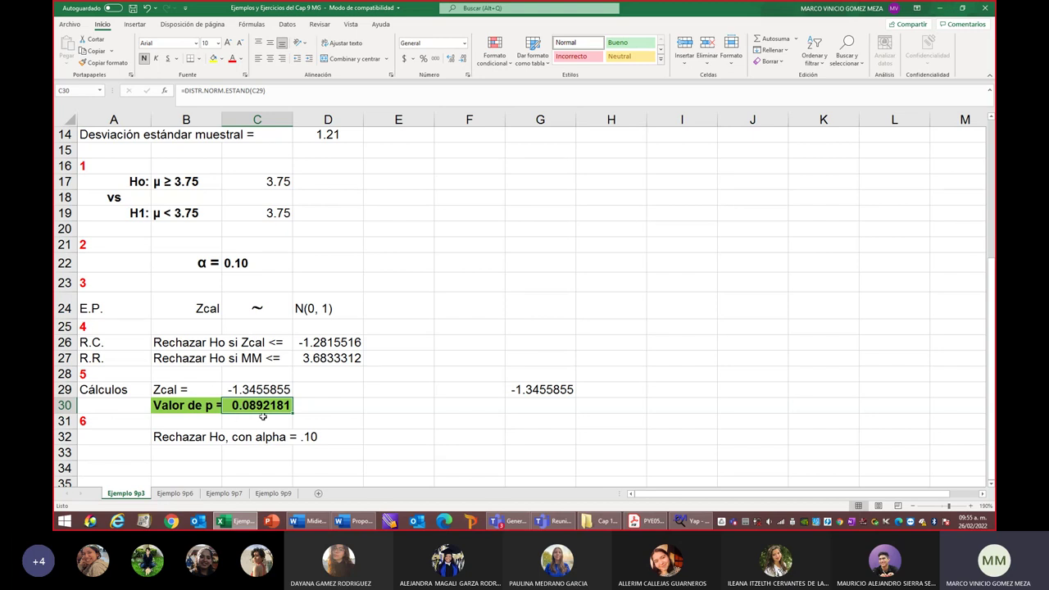
Step: Compare the p-value in C30 with alpha in row 22, along with Zcal and the conclusion in row 32
left_click(315, 443)
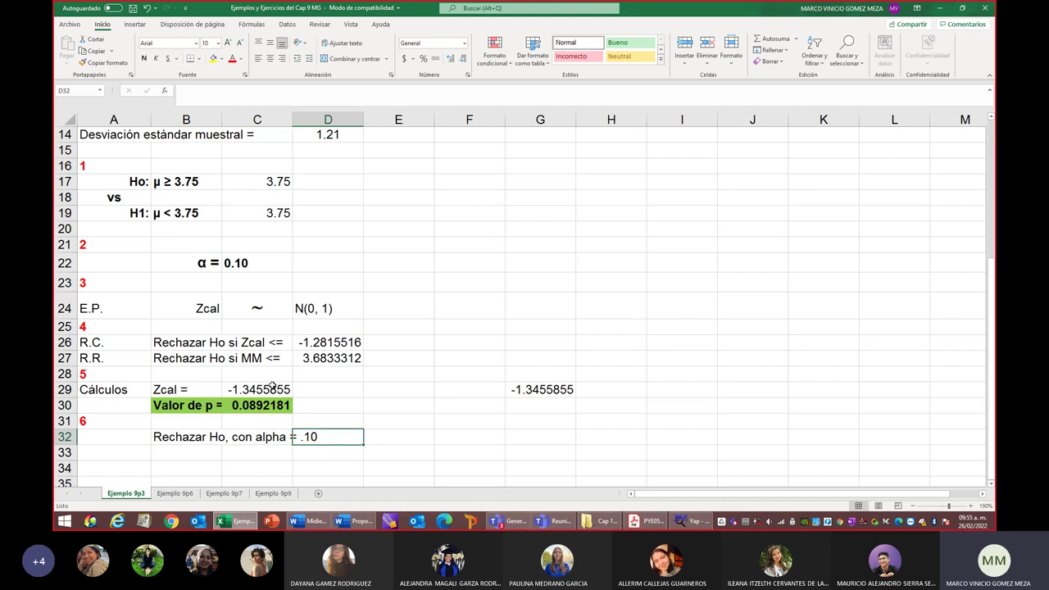
left_click(233, 264)
left_click(234, 389)
left_click(243, 406)
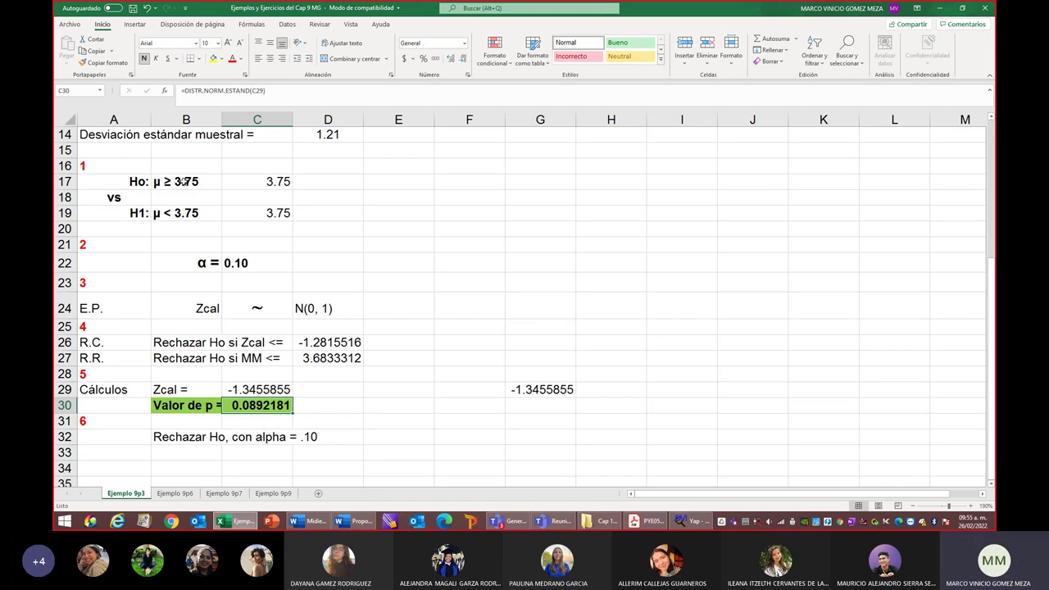
Step: Compare the sample mean in C13 with the rejection limit in D27, inspecting the limit's formula without editing it
scroll(436, 250, "up", 2)
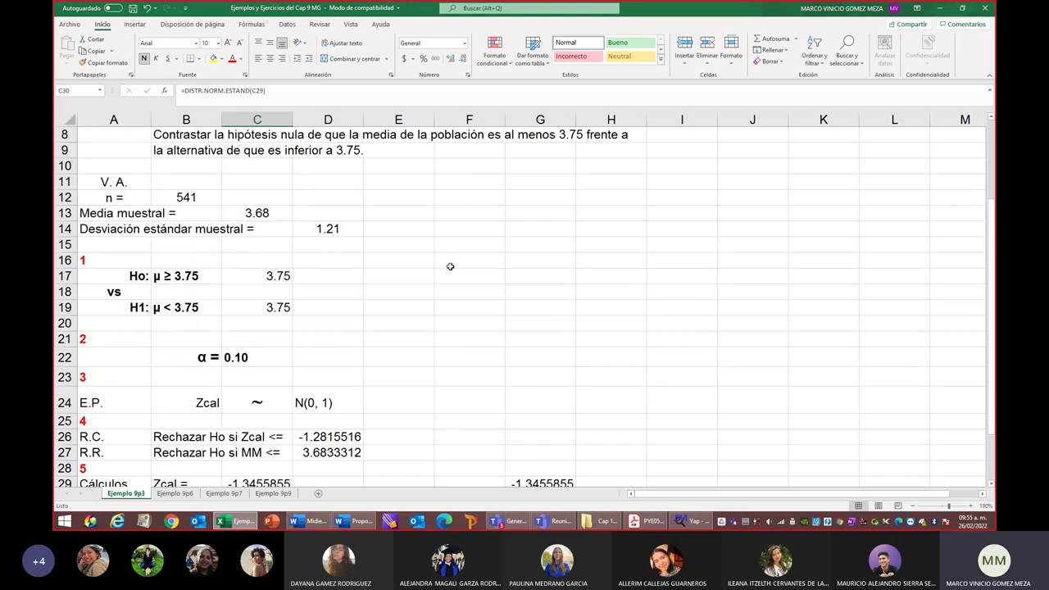
scroll(450, 266, "down", 1)
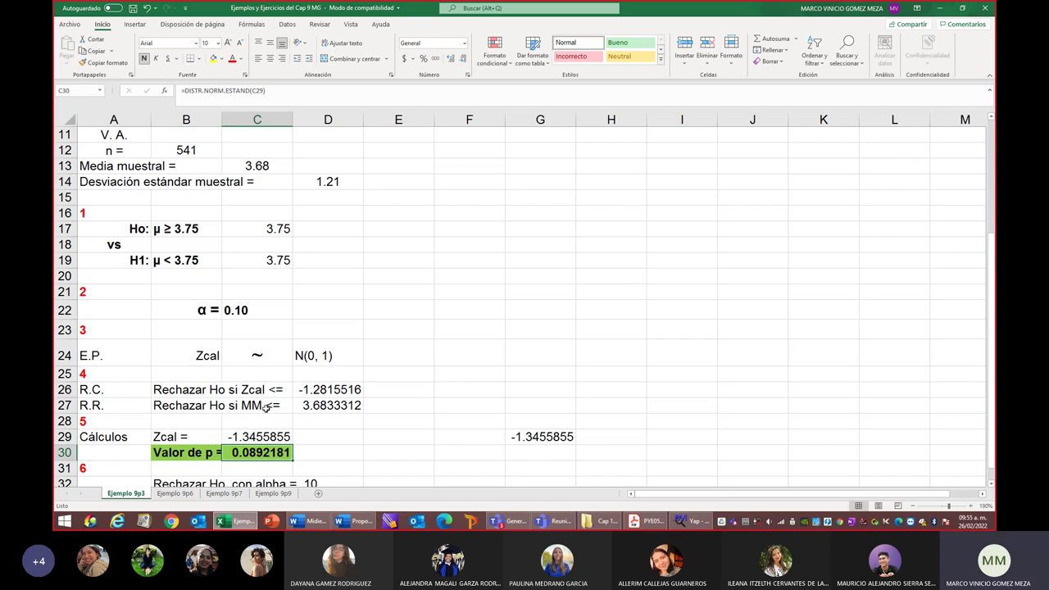
left_click(328, 407)
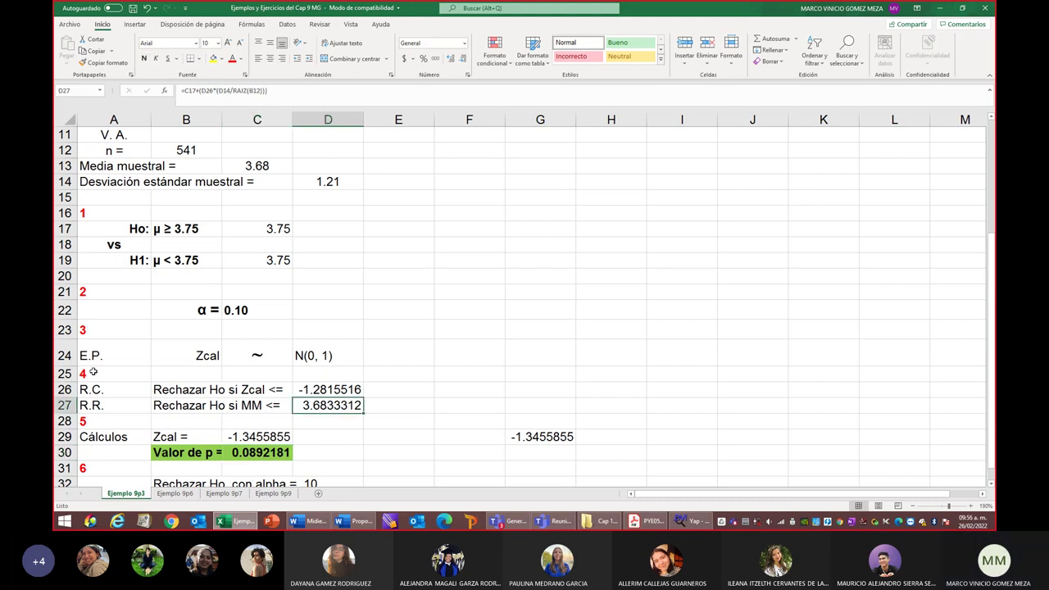
left_click(273, 165)
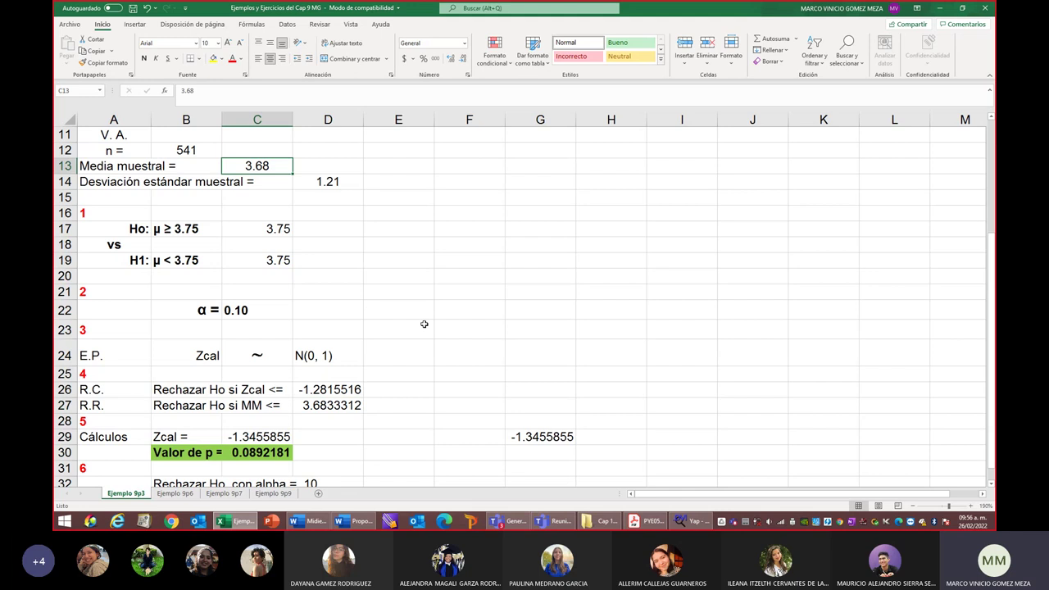
left_click(326, 406)
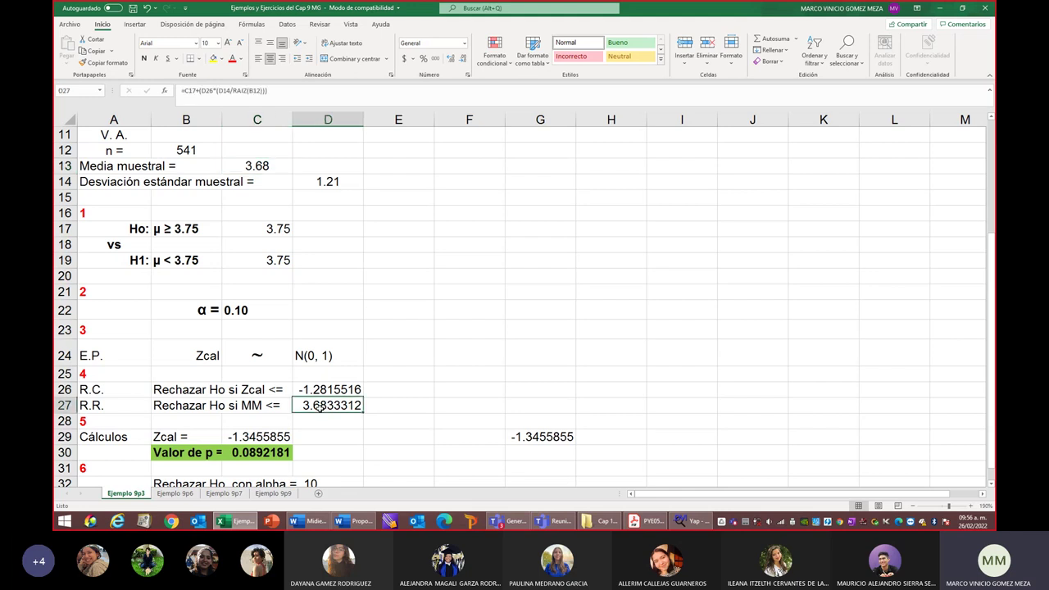
double_click(326, 406)
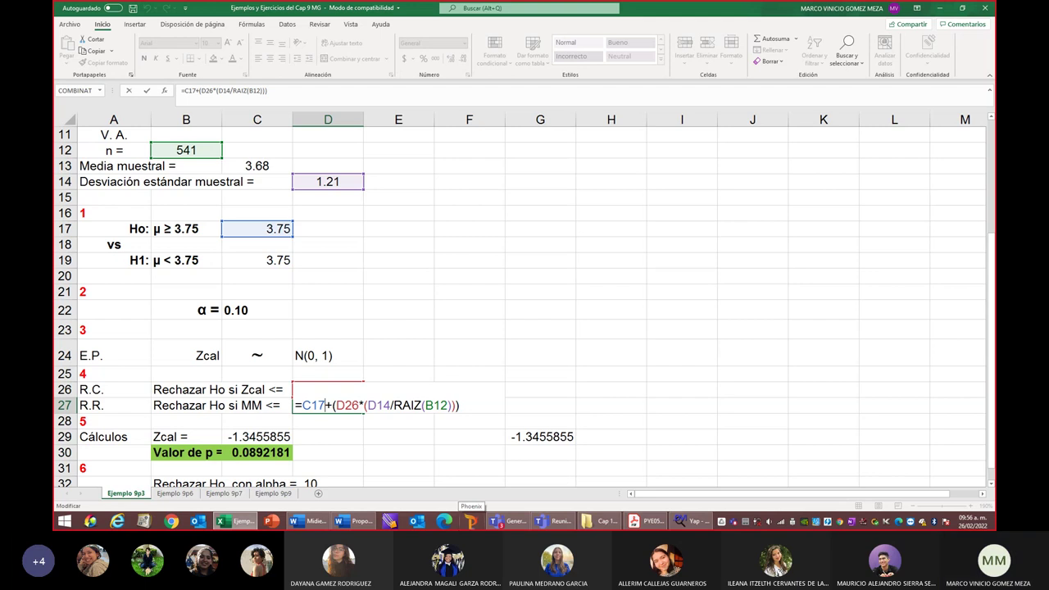
key("Return")
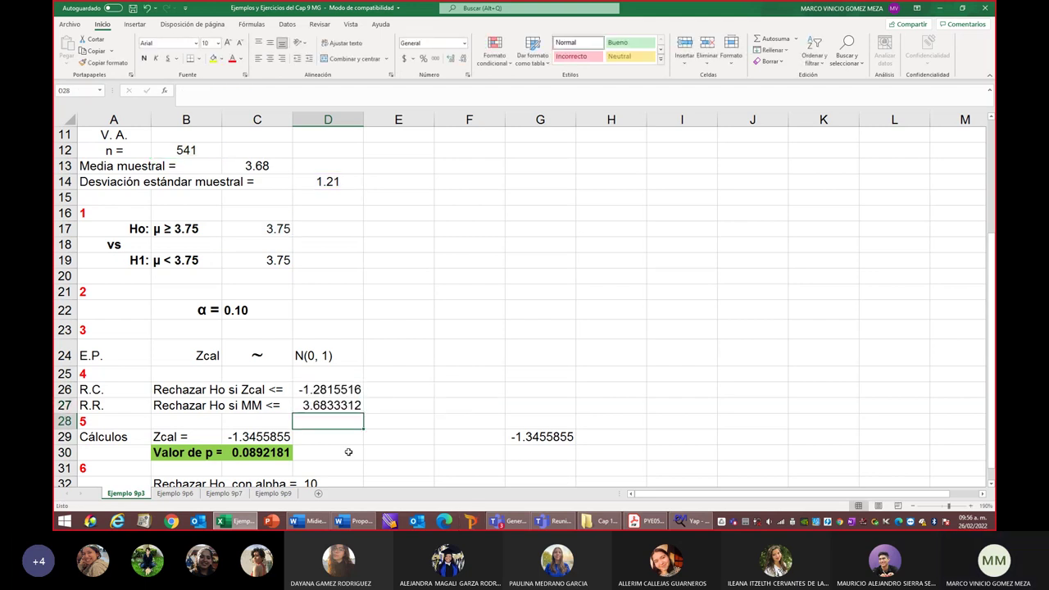
scroll(208, 227, "up", 4)
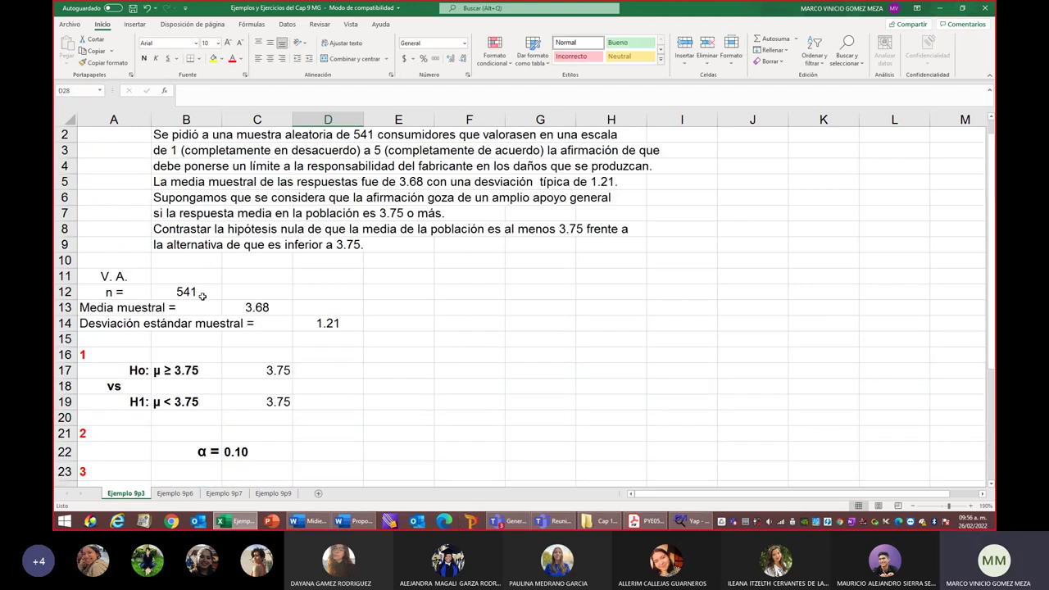
Step: Open the Ejemplo 9p6 sheet and review the sample size in C8 and the proportion hypotheses in row 10
left_click(170, 495)
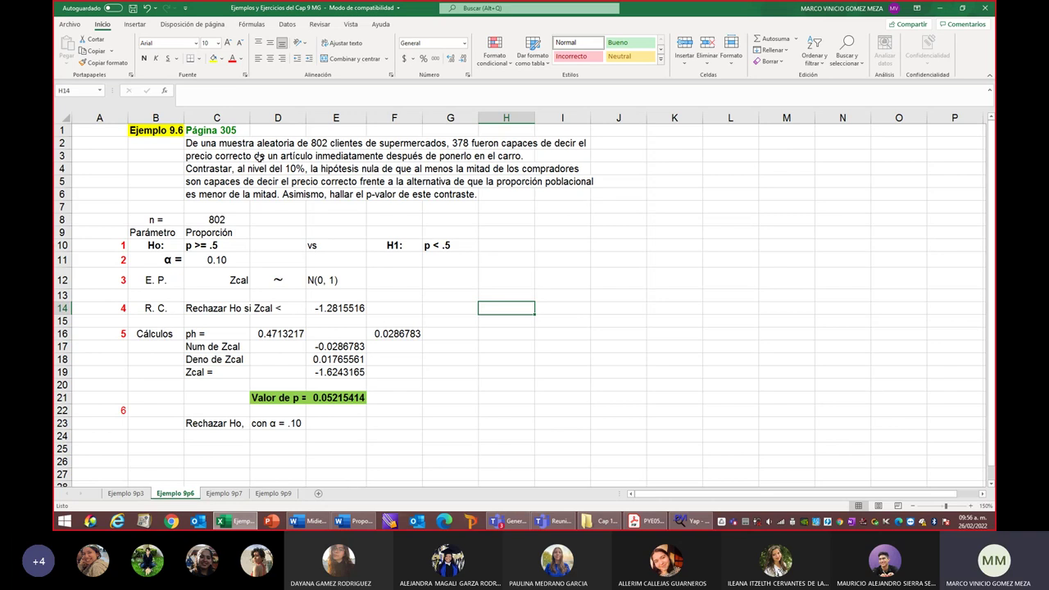
left_click(157, 220)
left_click(211, 219)
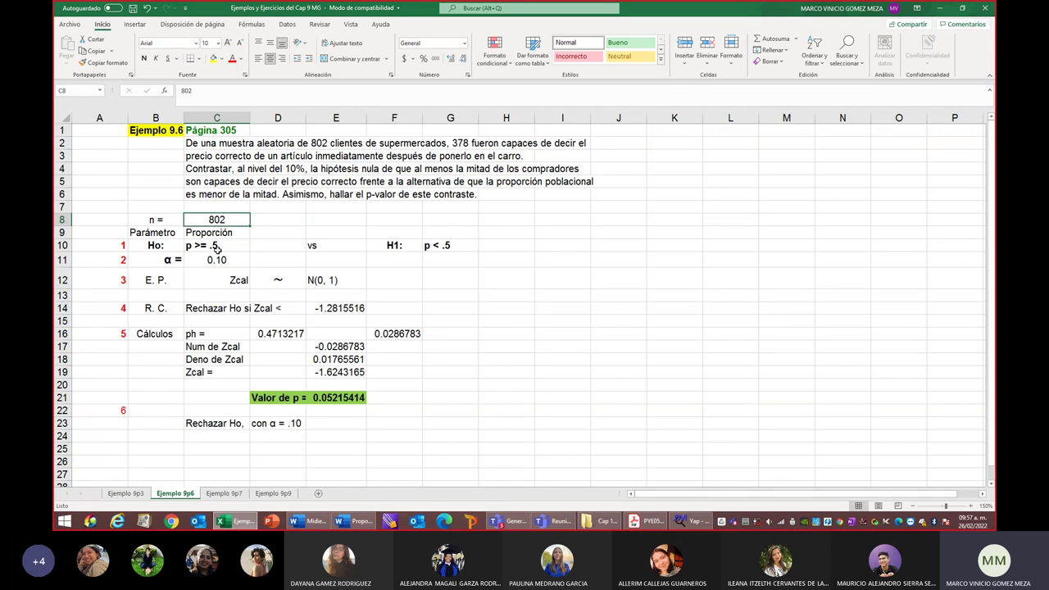
left_click(222, 250)
left_click(438, 251)
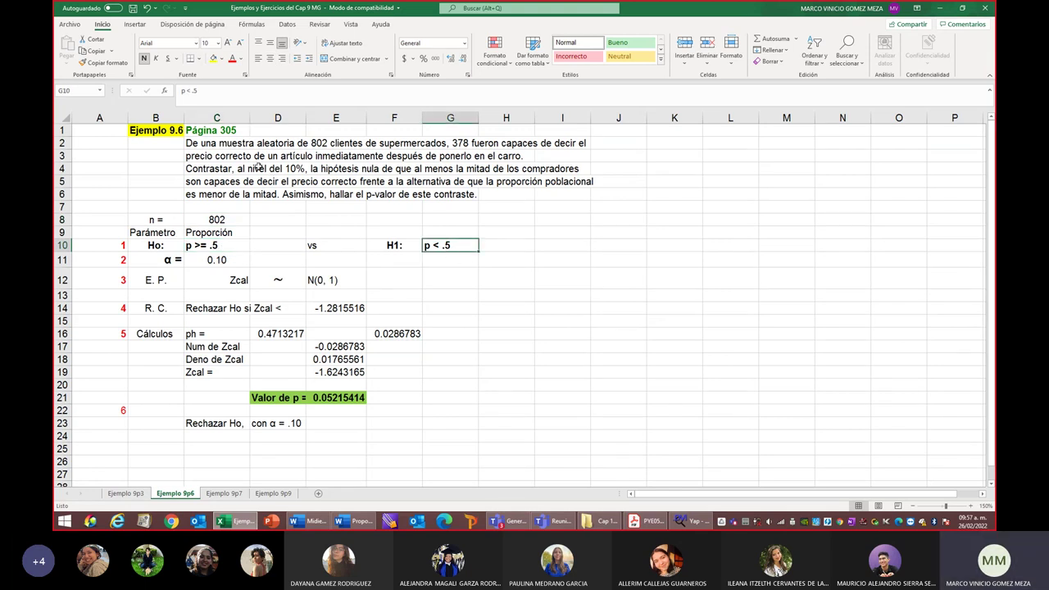
Step: Review the significance level in row 11 and the test statistic with its distribution in row 12
left_click(156, 259)
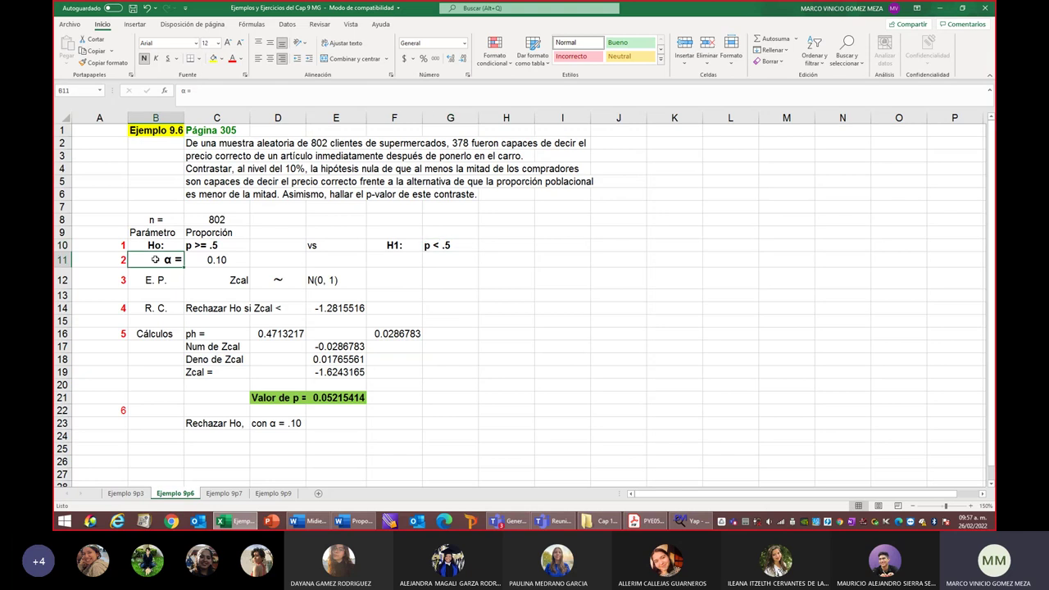
left_click(219, 262)
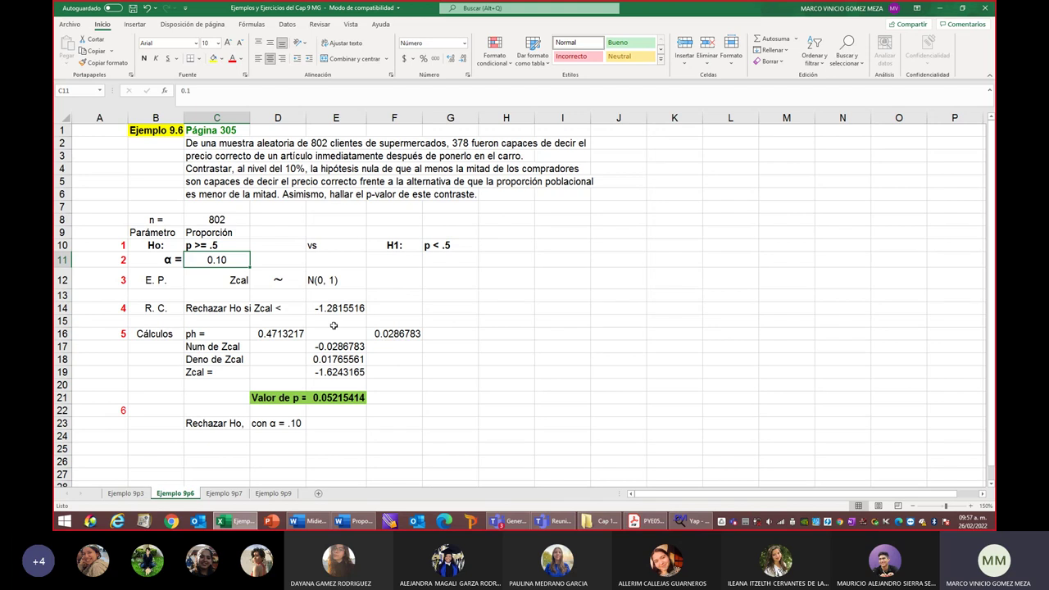
left_click(211, 283)
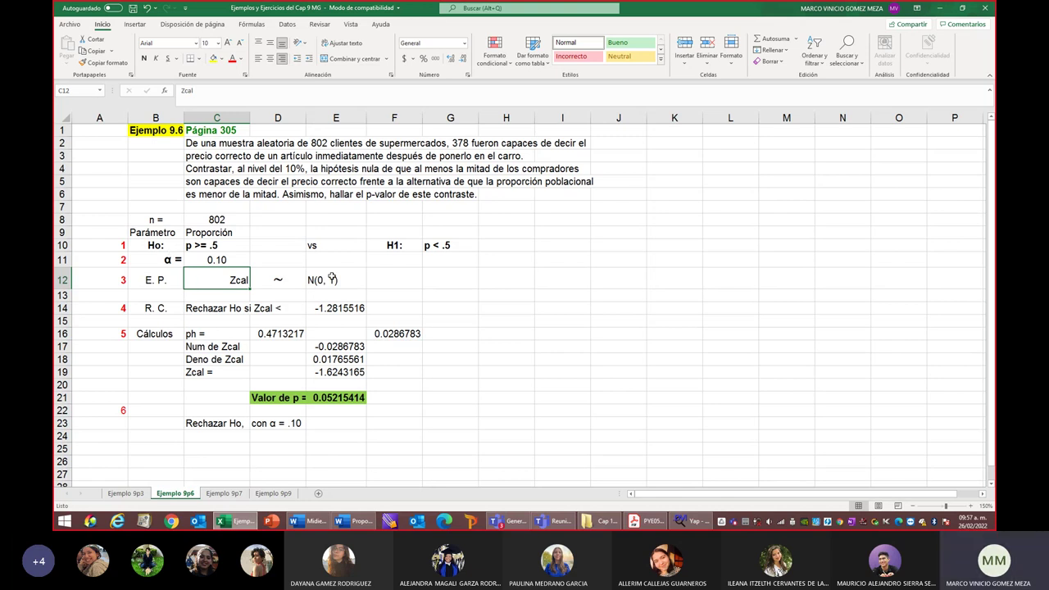
left_click(331, 279)
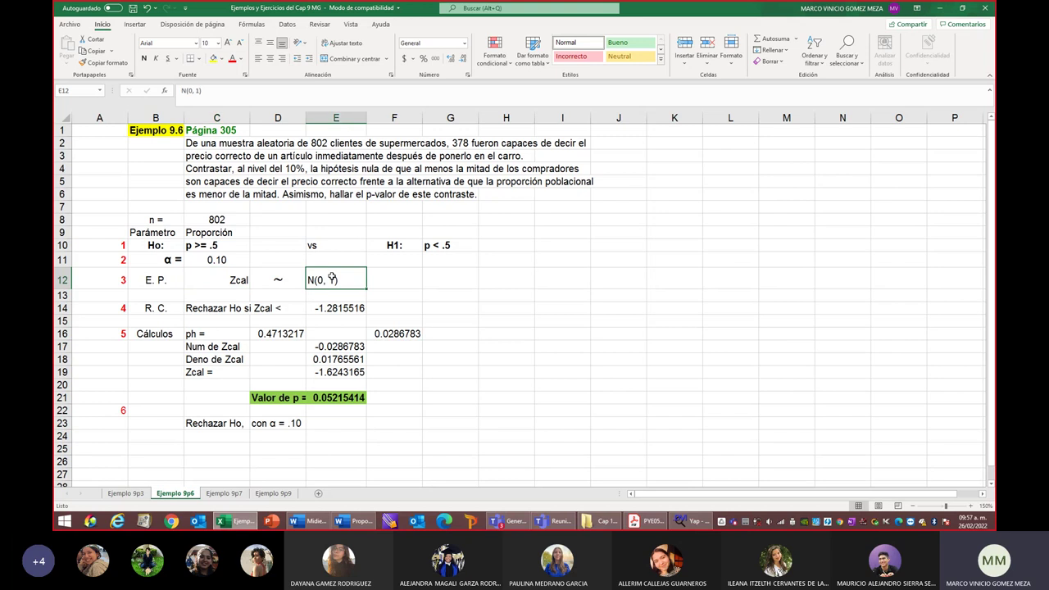
Step: Check the alternative hypothesis in G10 and inspect the critical Z formula in E14, leaving it unedited
left_click(431, 245)
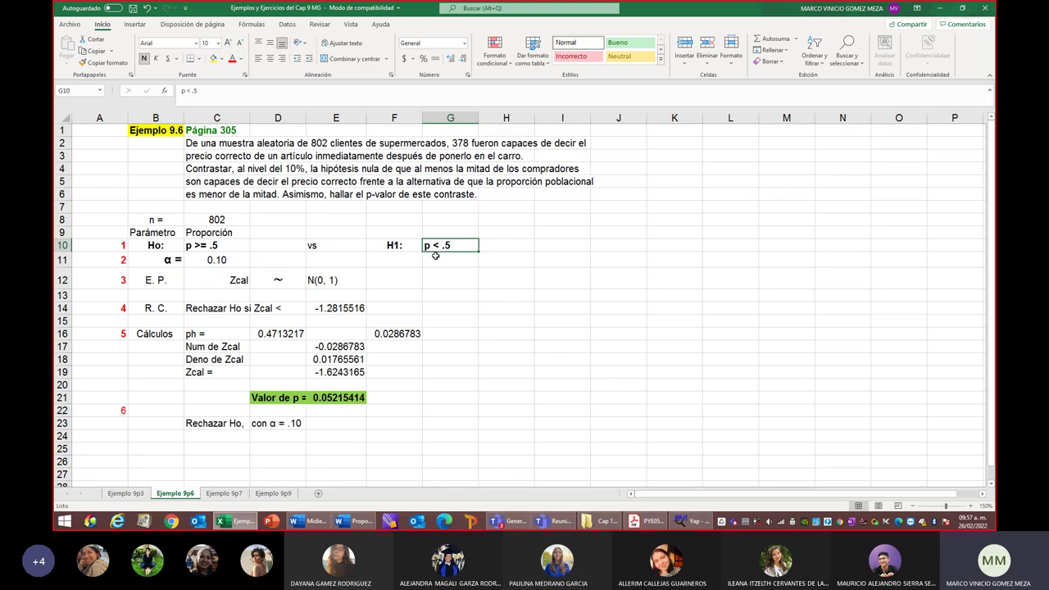
double_click(343, 309)
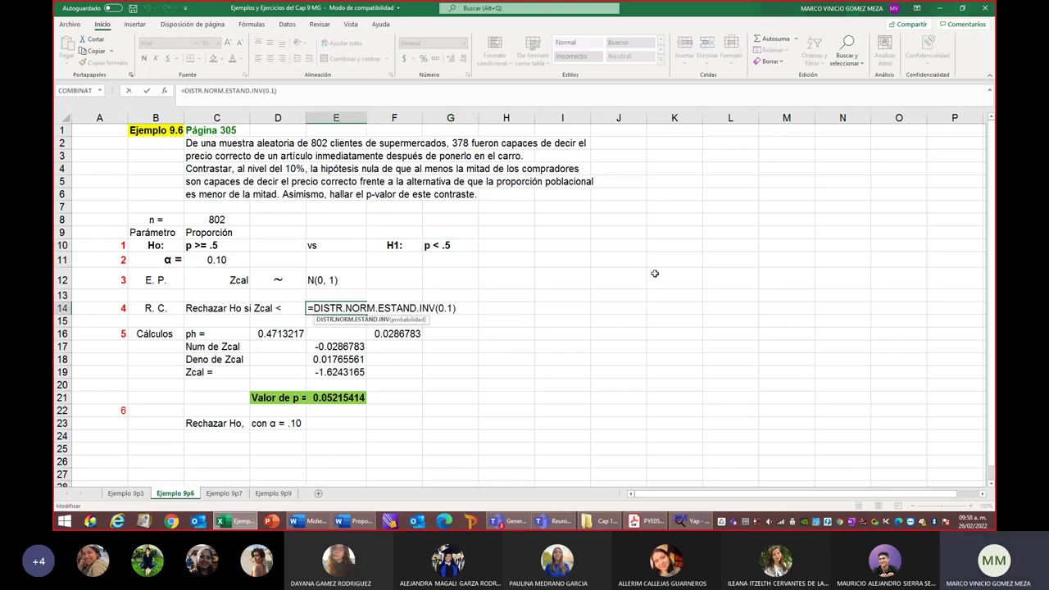
key("Return")
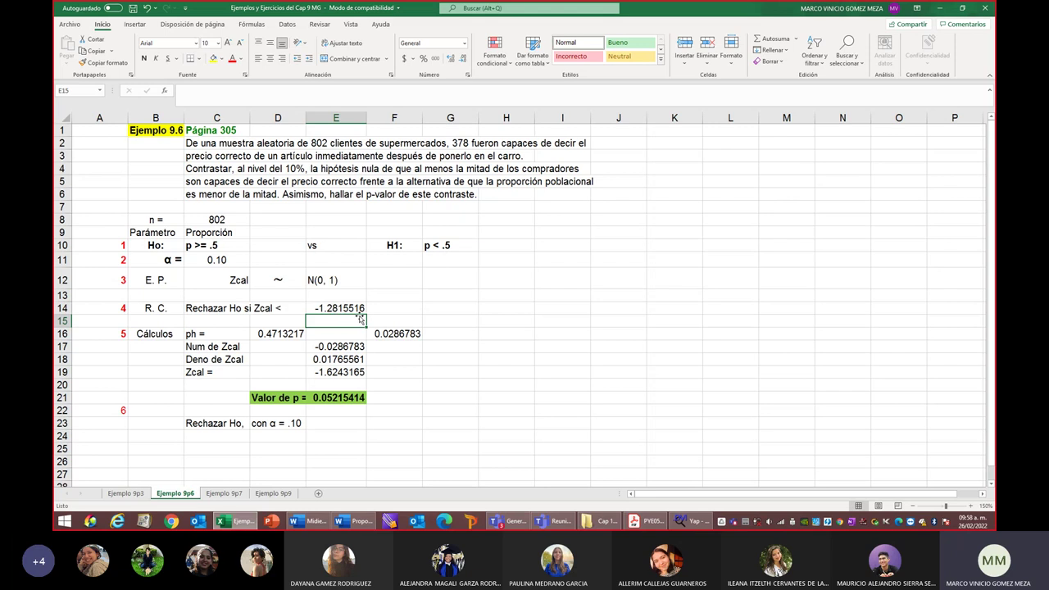
left_click(342, 309)
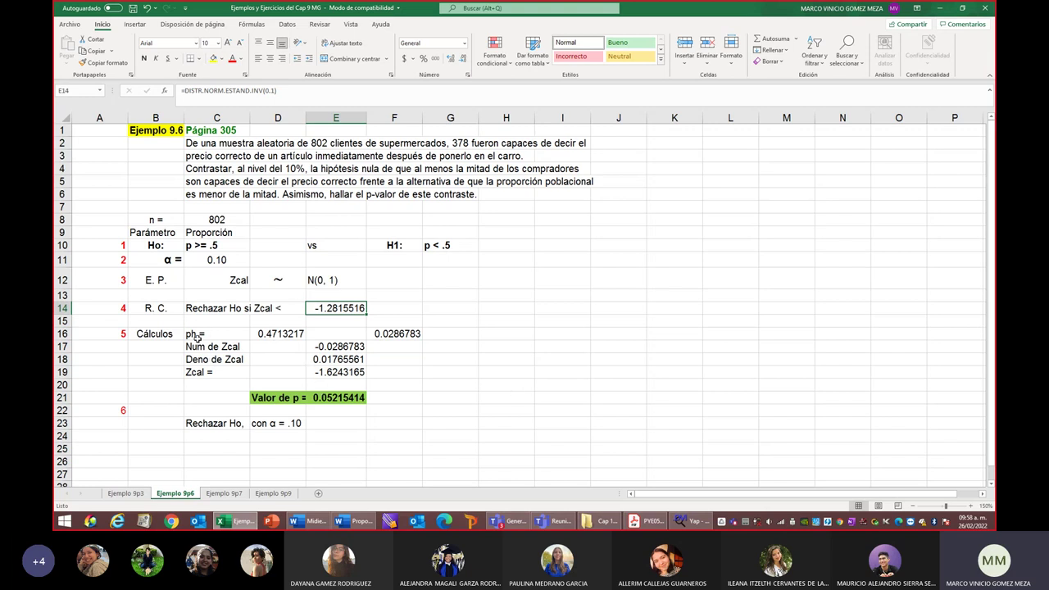
Step: Inspect the formulas for the sample proportion in D16 and the Zcal numerator in E17, leaving both unedited
double_click(273, 333)
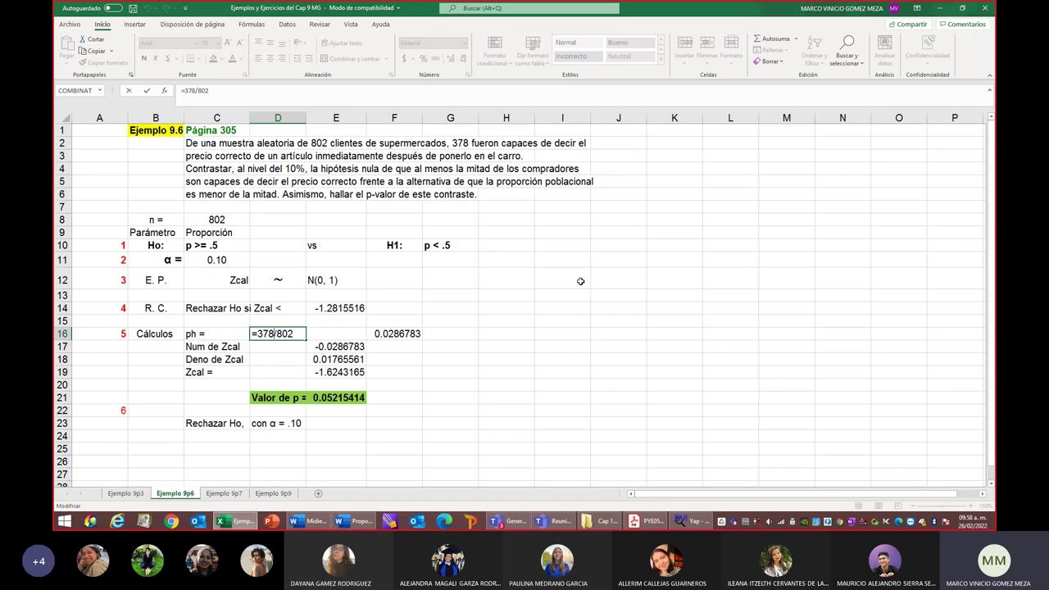
key("Return")
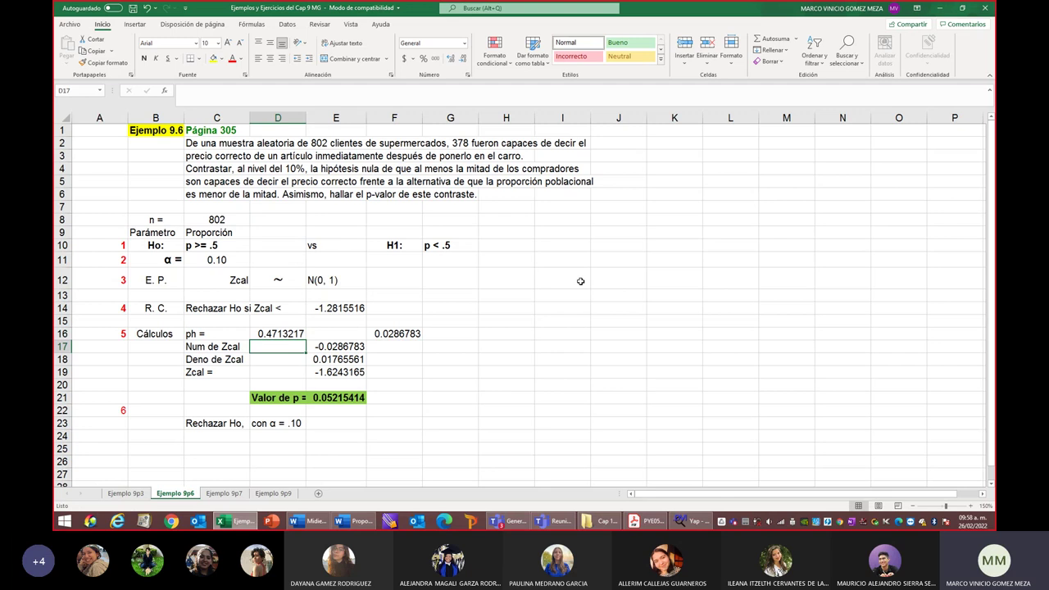
left_click(280, 335)
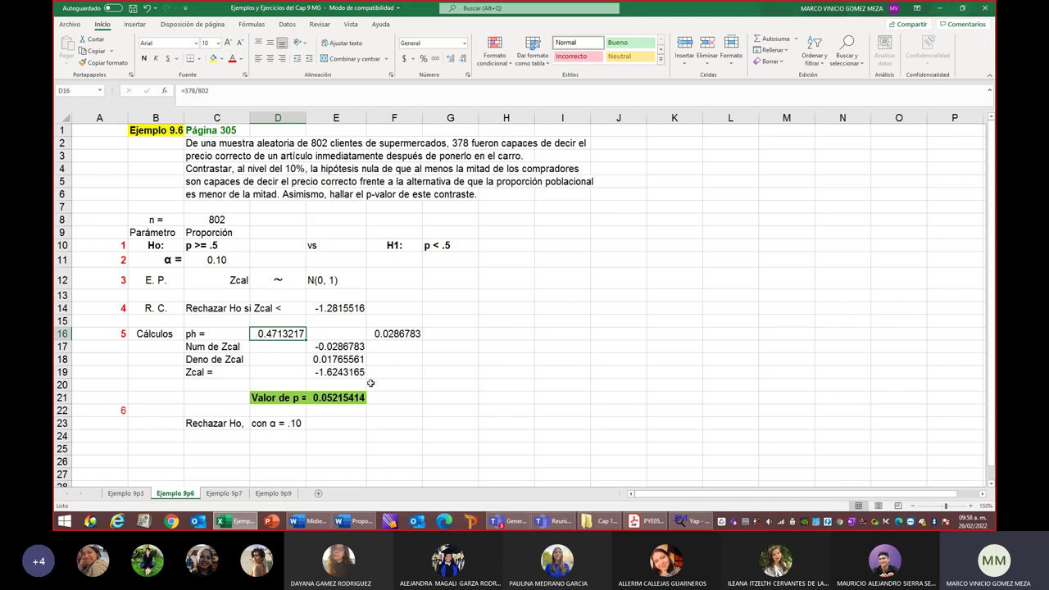
double_click(340, 348)
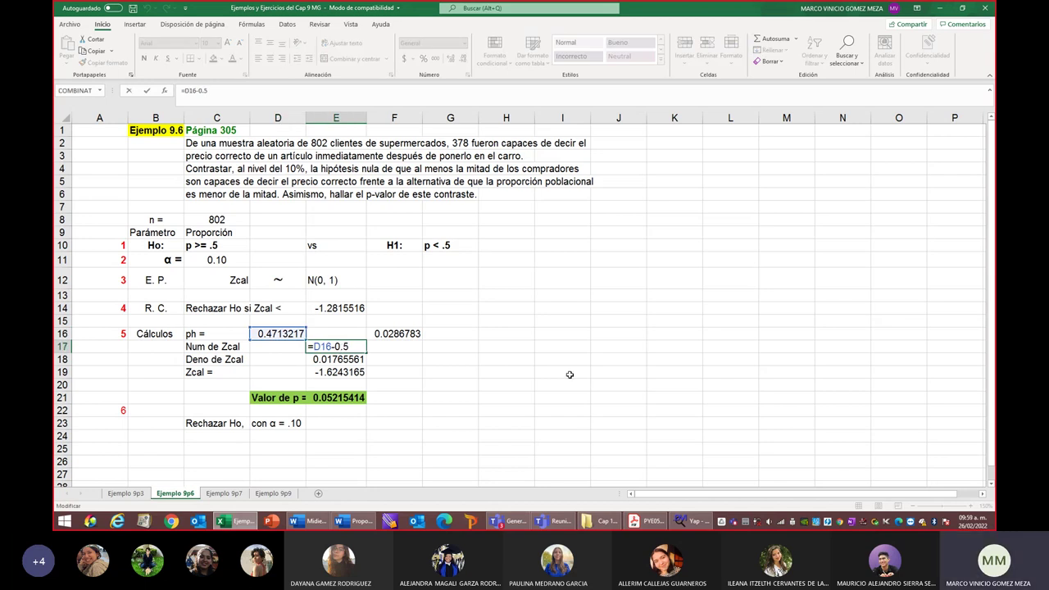
key("Return")
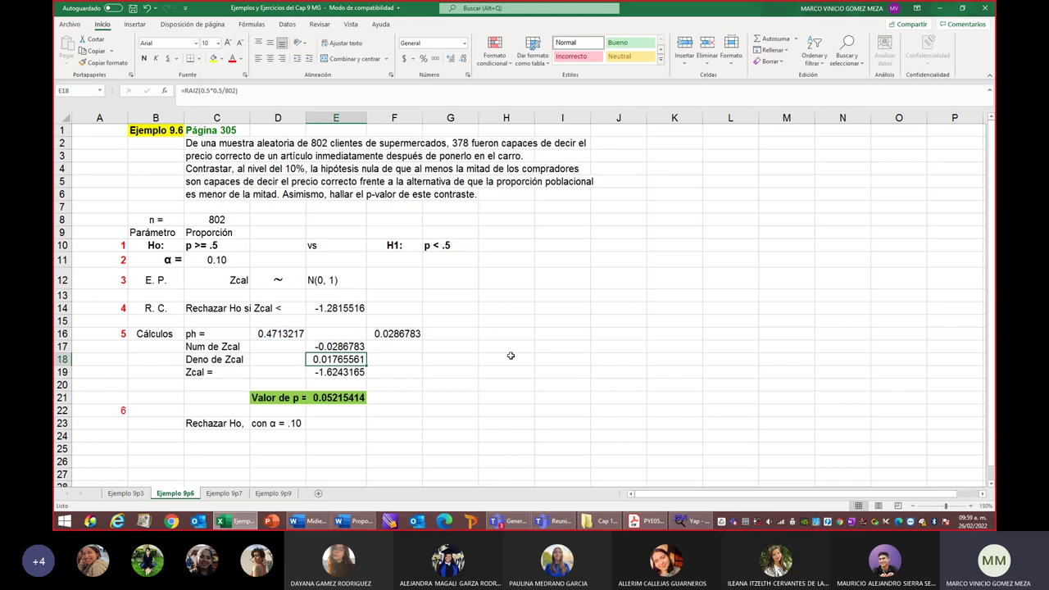
Step: Inspect the formulas for the Zcal denominator in E18 and the Zcal quotient in E19 without changing them
double_click(344, 359)
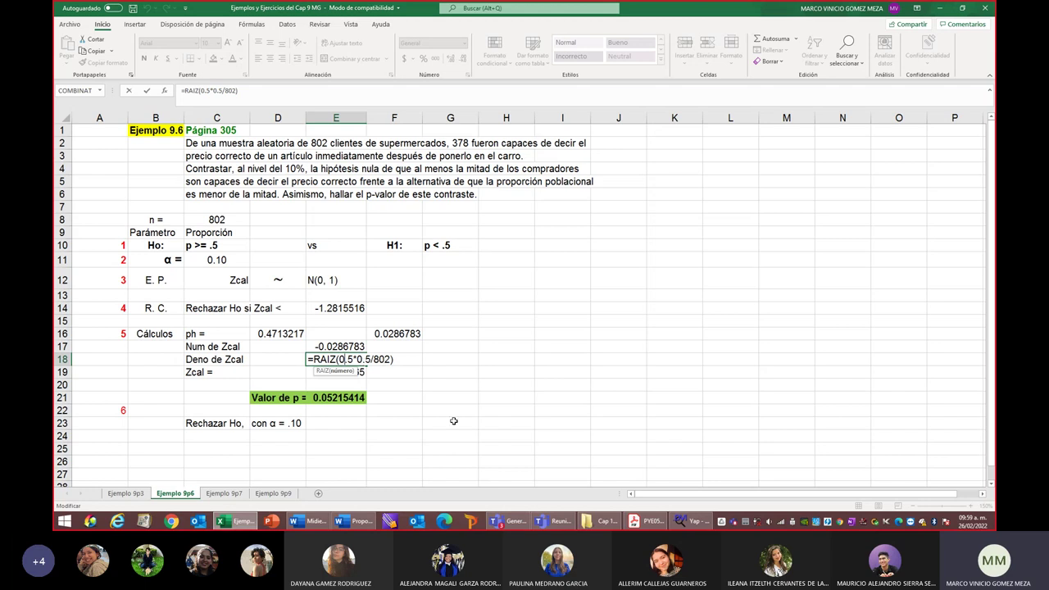
key("Return")
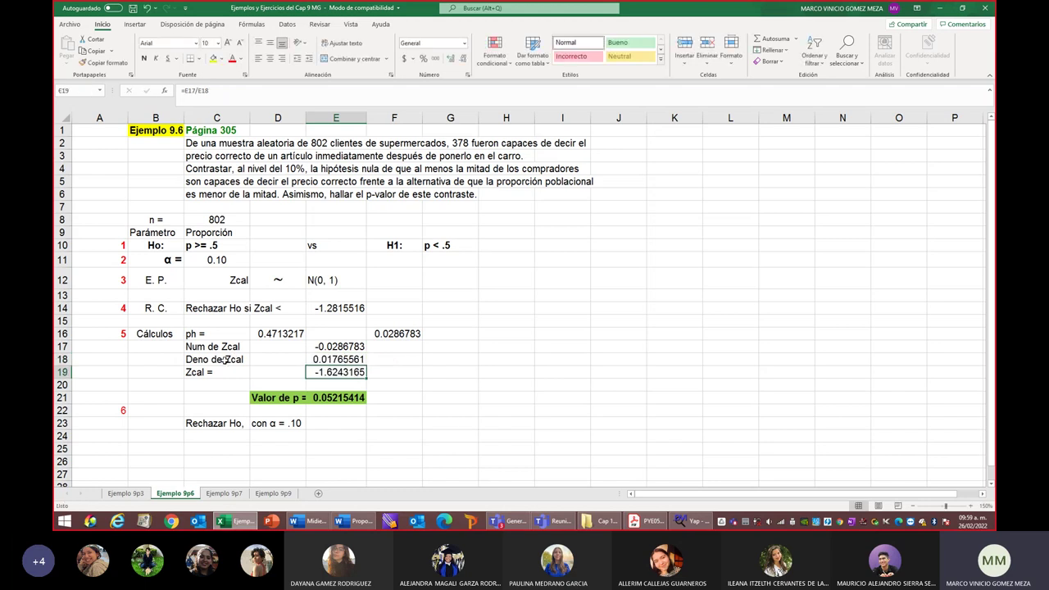
double_click(340, 373)
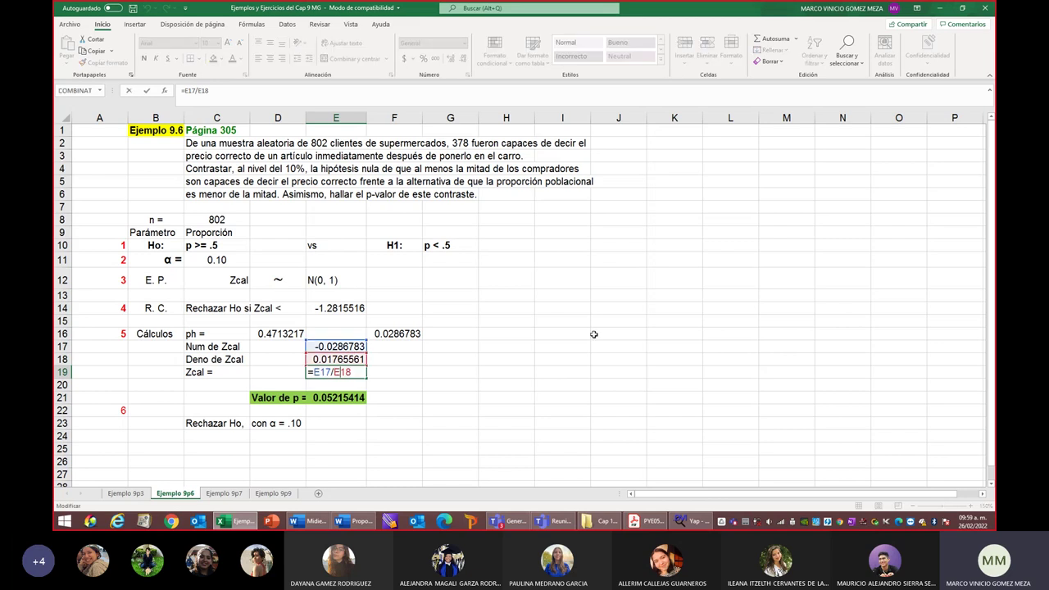
key("Return")
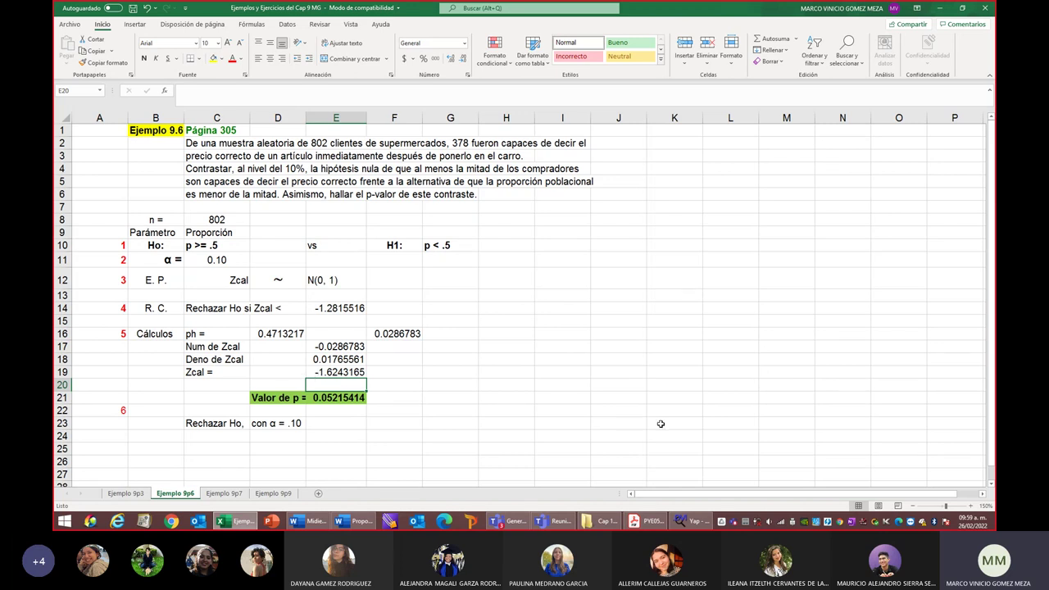
Step: Compare the p-value in E21 with the significance level in C11, inspecting the p-value's formula without editing it
key("Down")
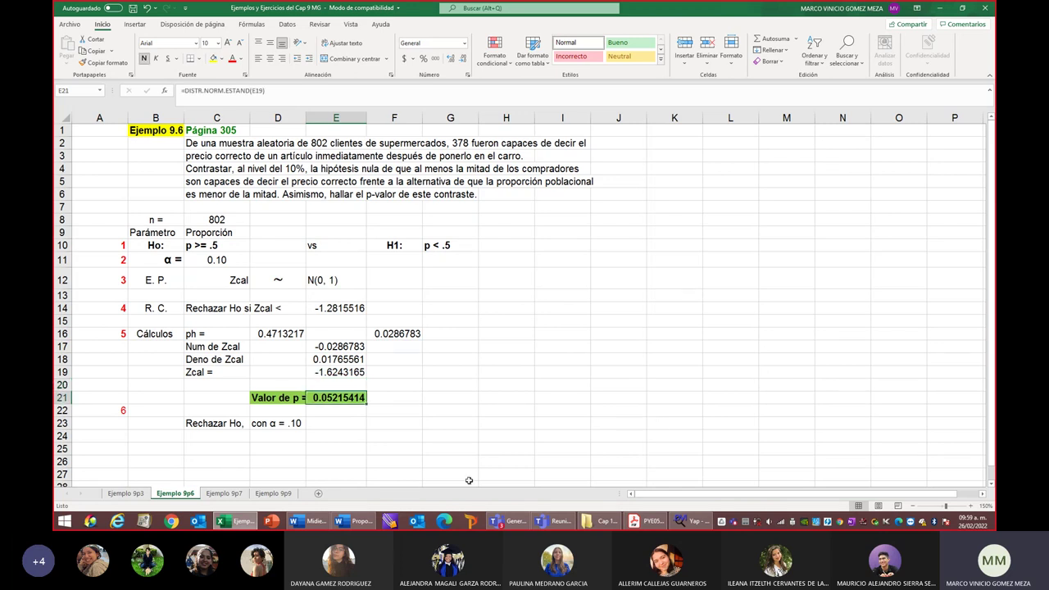
left_click(196, 262)
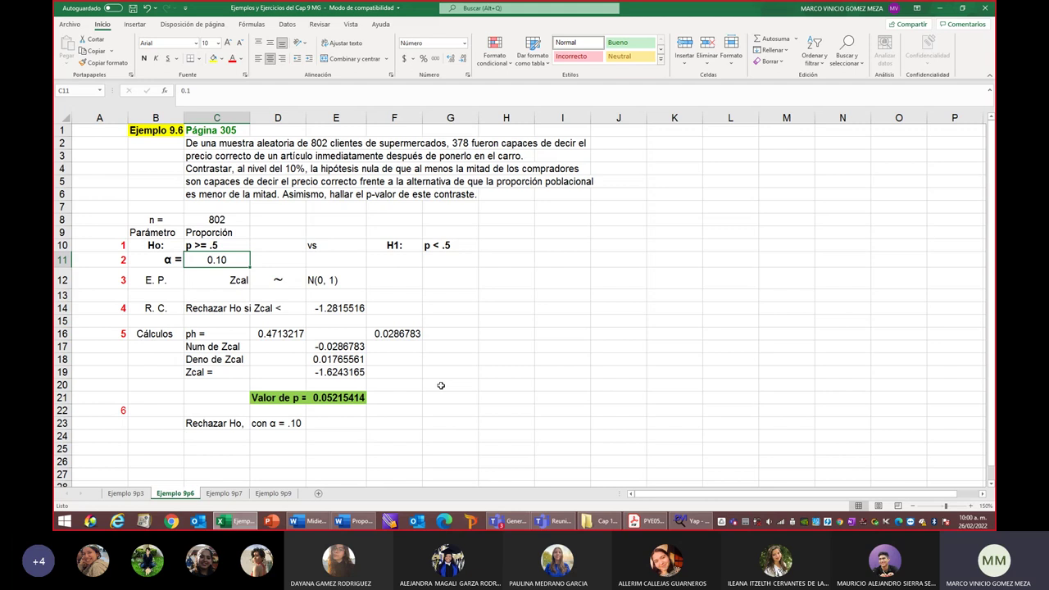
double_click(328, 402)
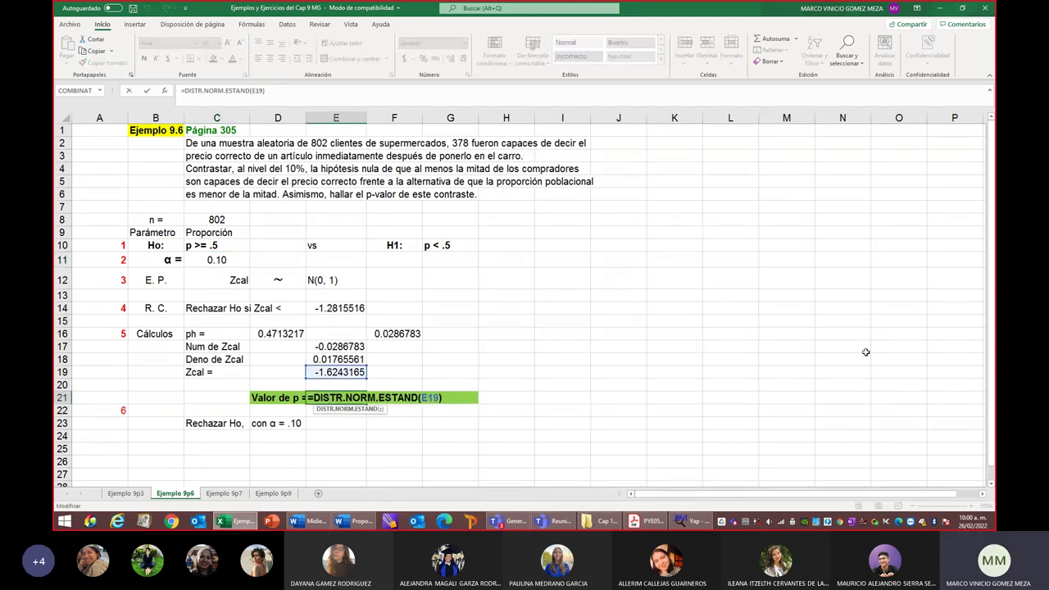
key("Return")
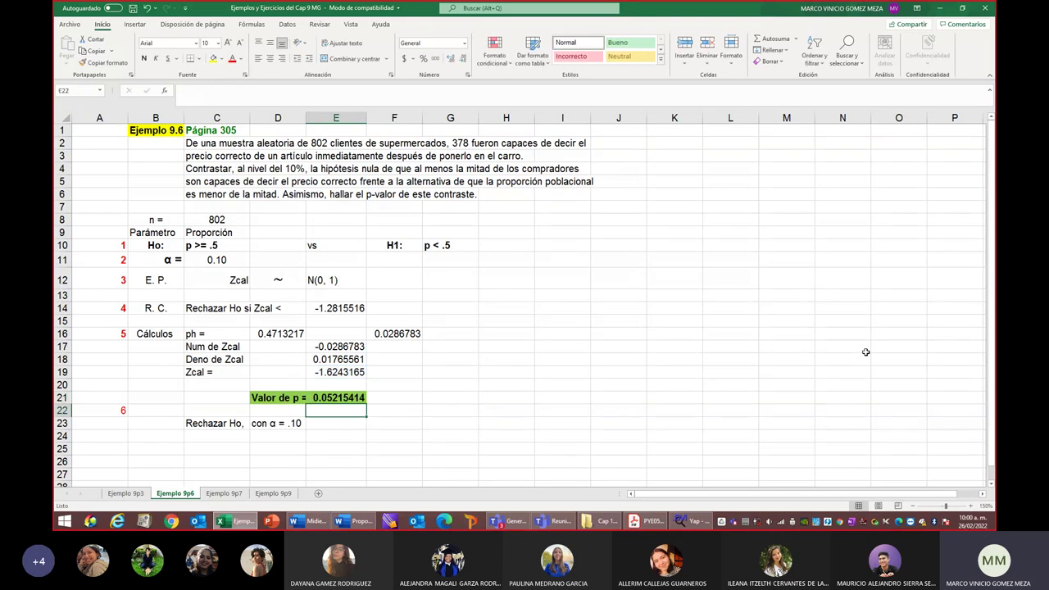
left_click(341, 399)
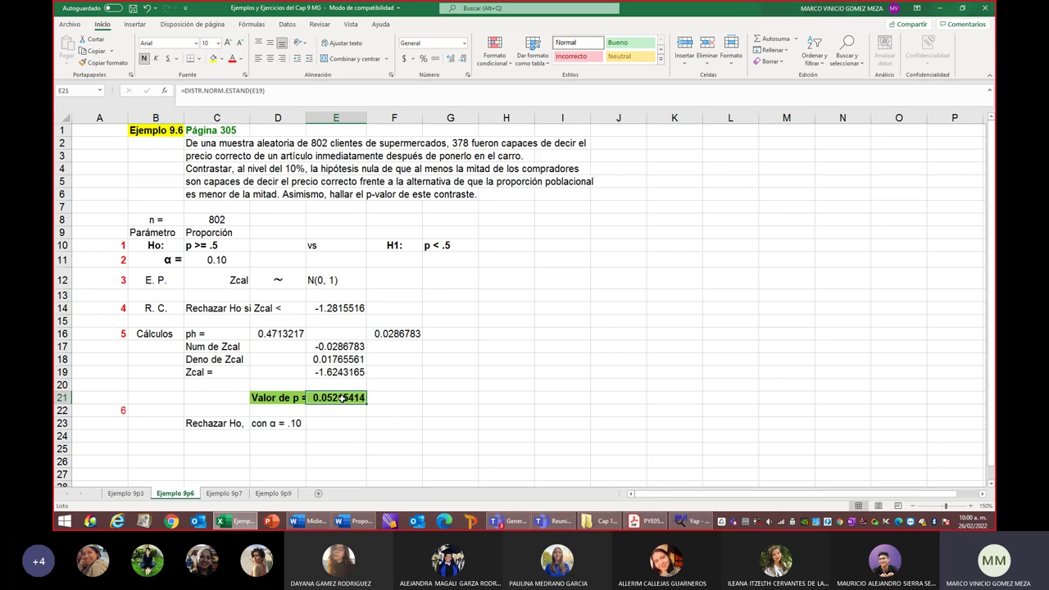
Step: Open the Ejemplo 9p7 sheet and review the sample sizes for men and women in D11 and D12
left_click(224, 494)
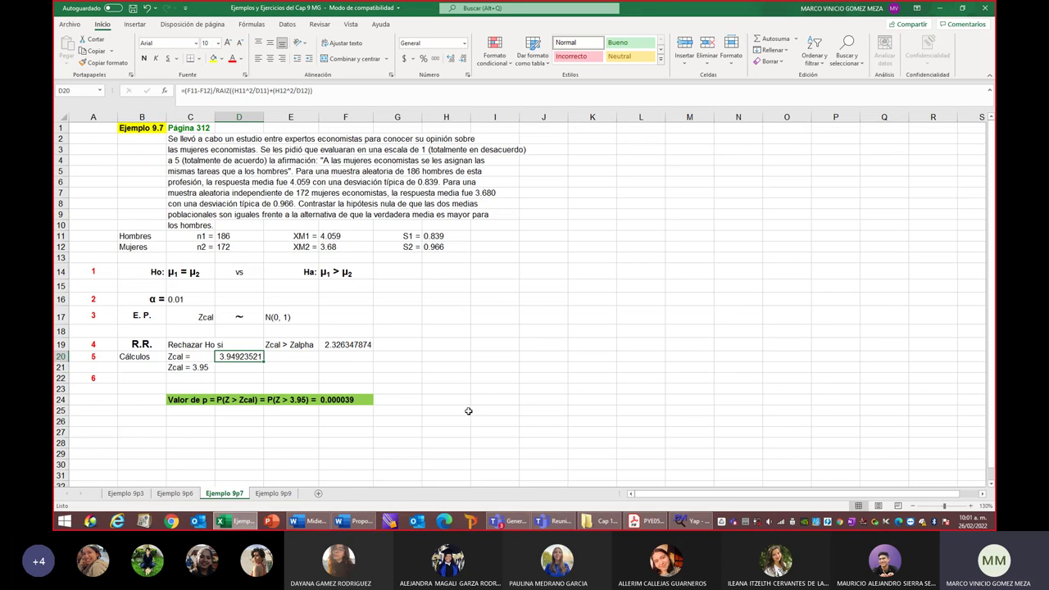
left_click(970, 508)
left_click(971, 509)
left_click(970, 509)
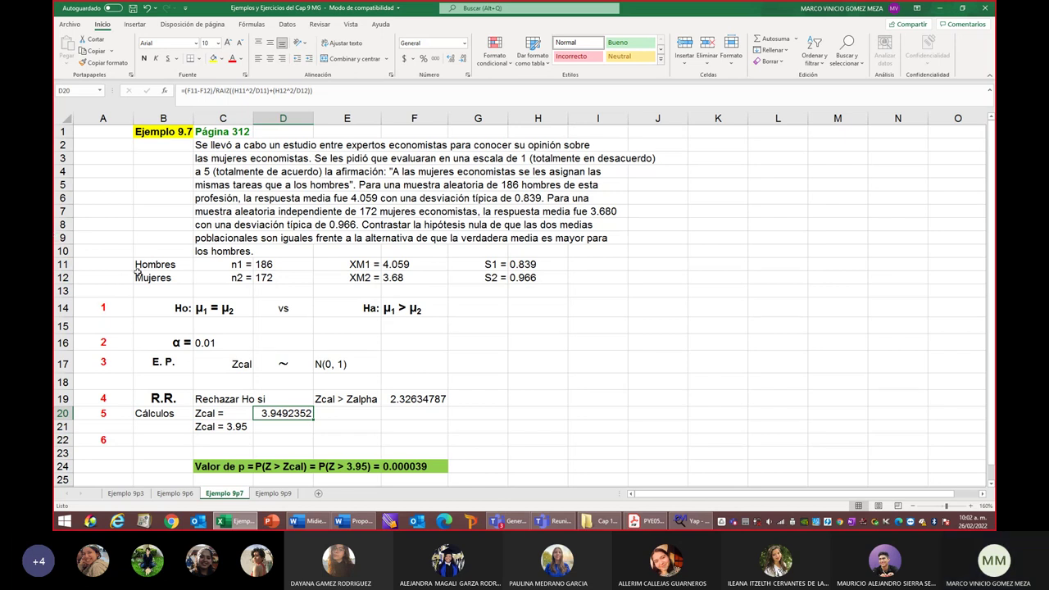
left_click(269, 264)
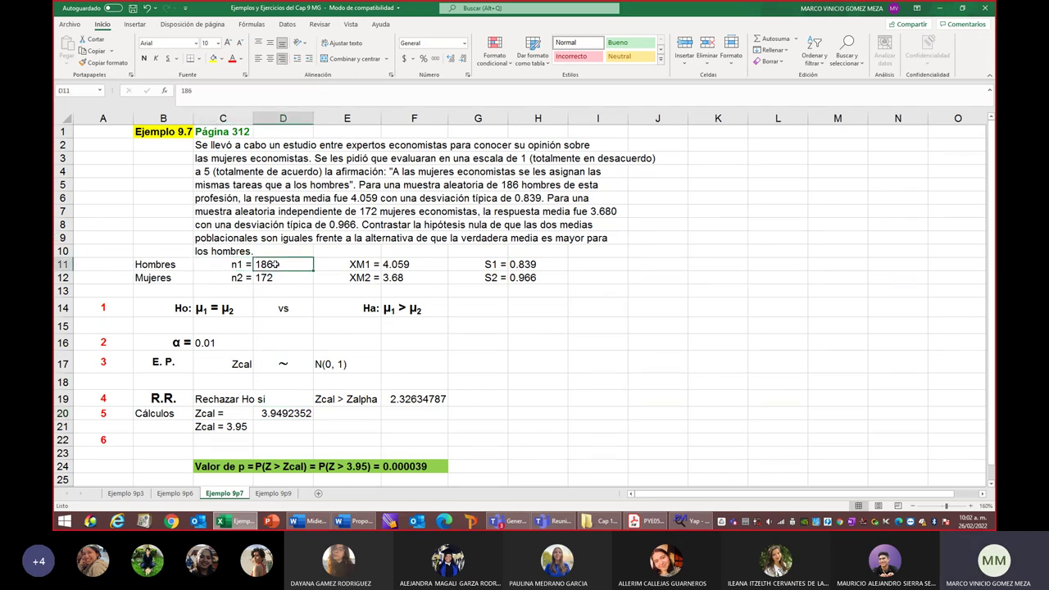
left_click(269, 278)
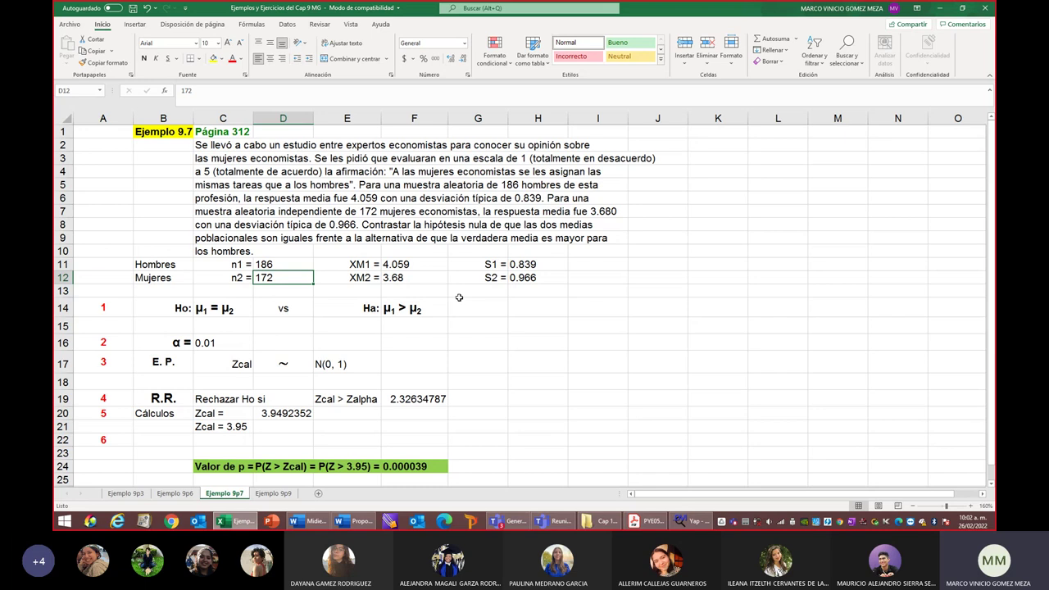
Step: Review the two-mean test setup in rows 14 to 17, from the null hypothesis to the test statistic
left_click(205, 307)
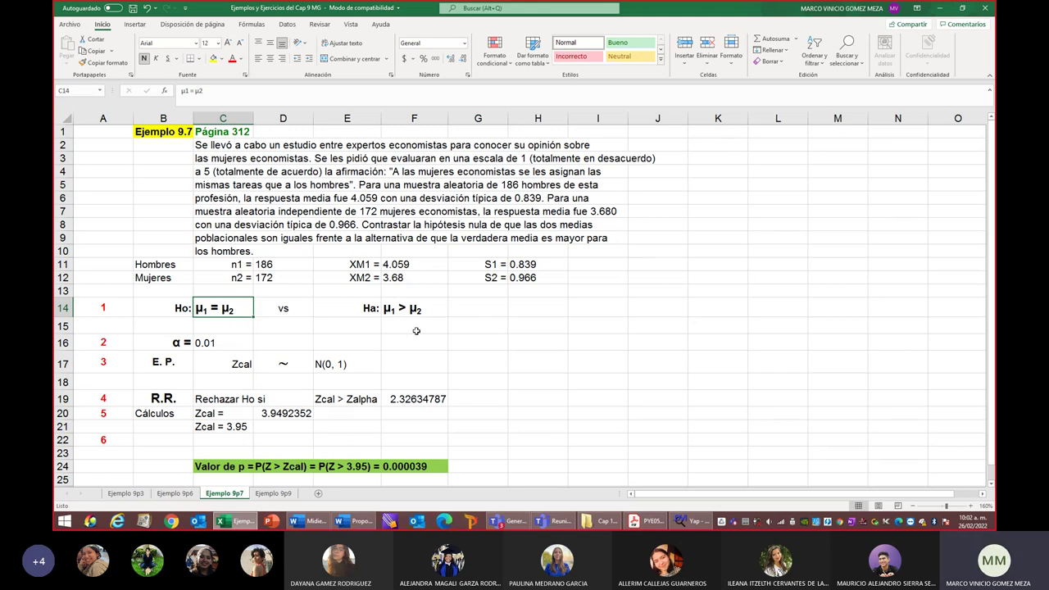
left_click(154, 343)
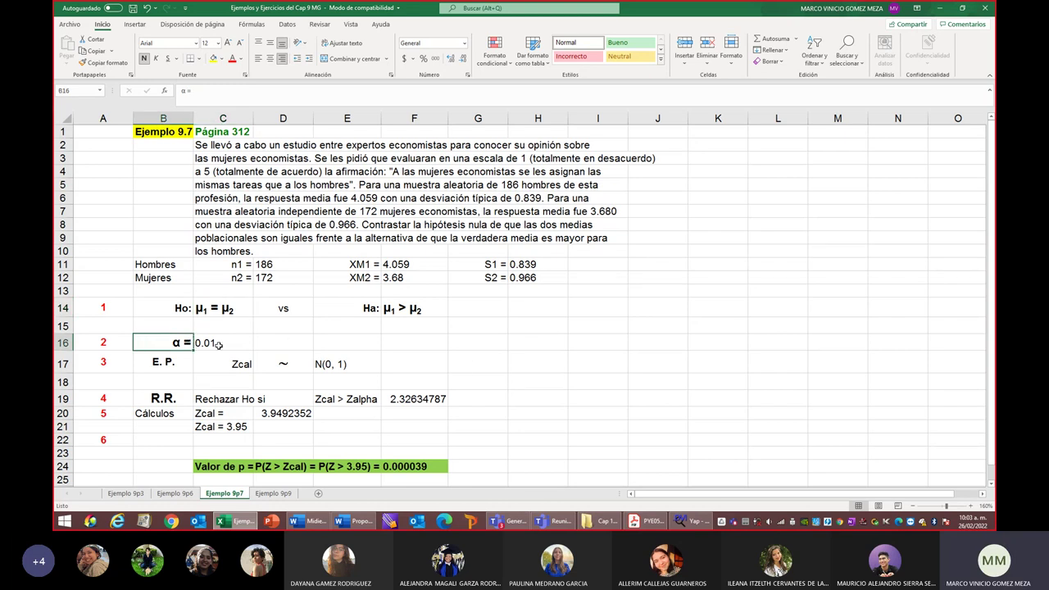
left_click(216, 344)
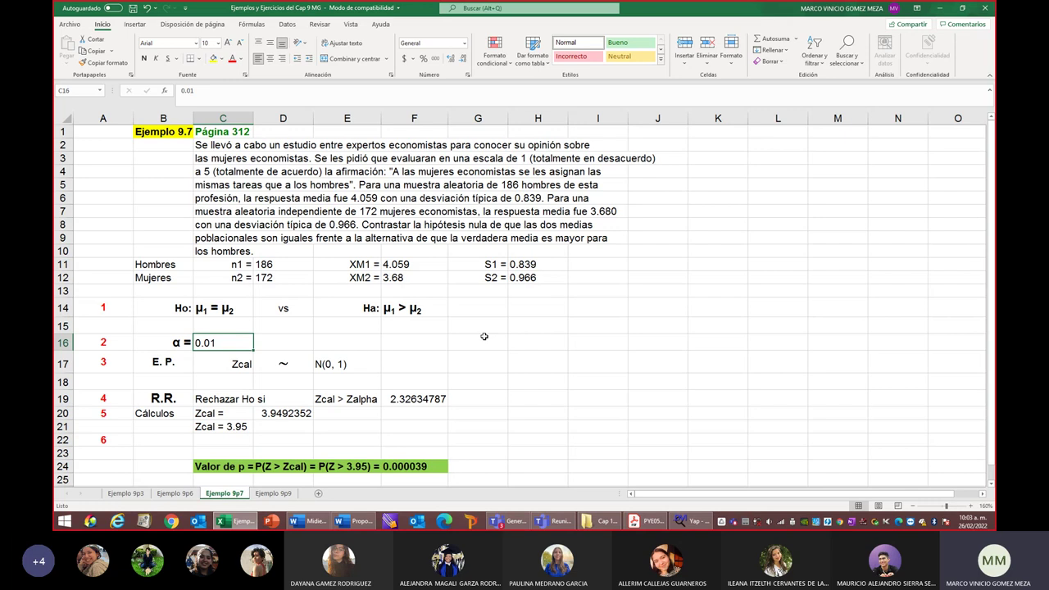
left_click(235, 367)
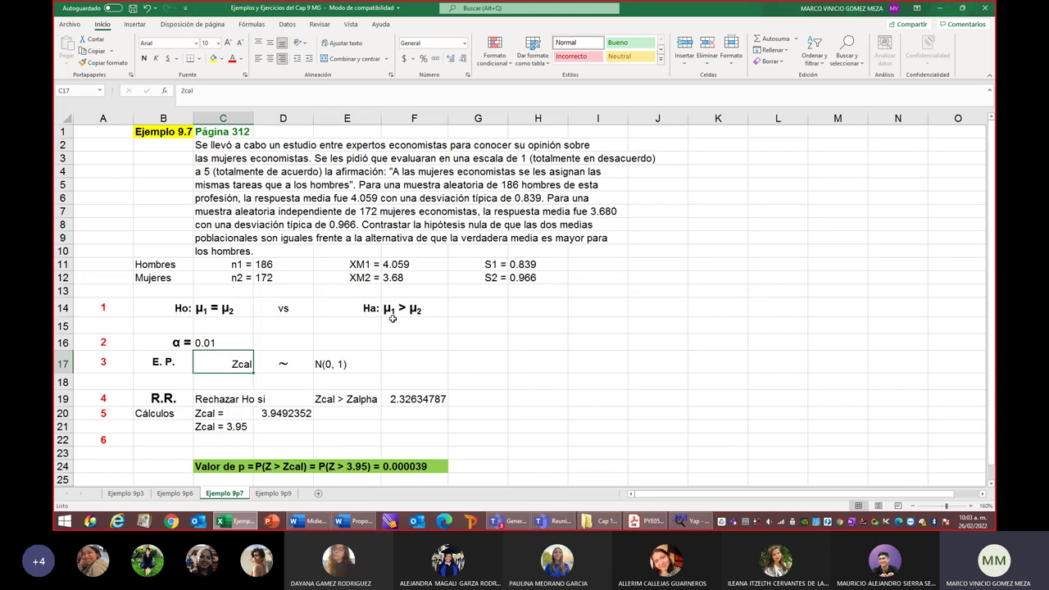
Step: Review the rejection rule in row 19 and inspect the critical Z formula in F19, leaving it unedited
left_click(163, 399)
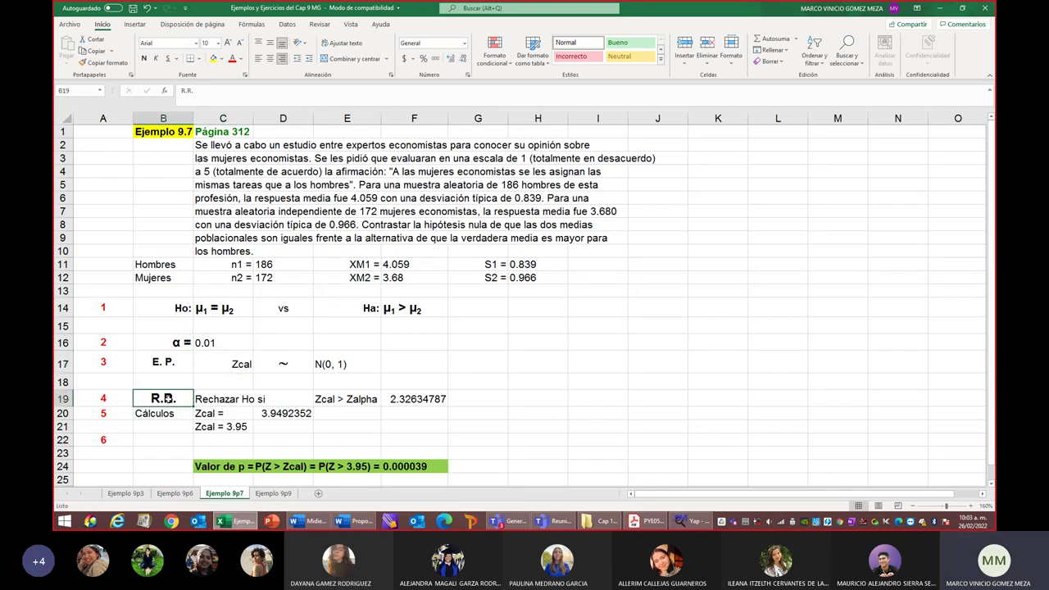
left_click(226, 400)
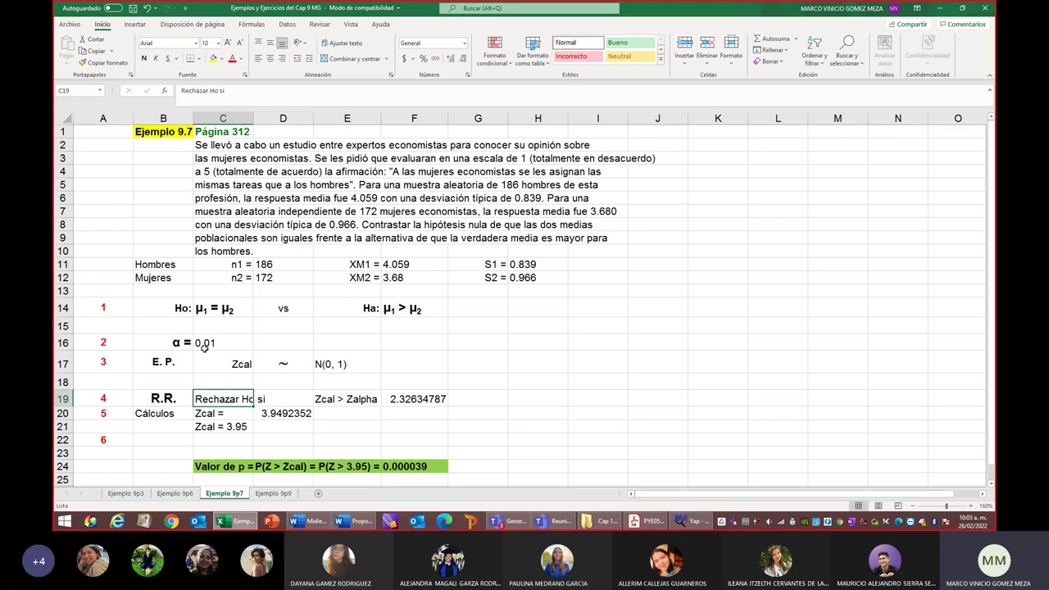
double_click(419, 399)
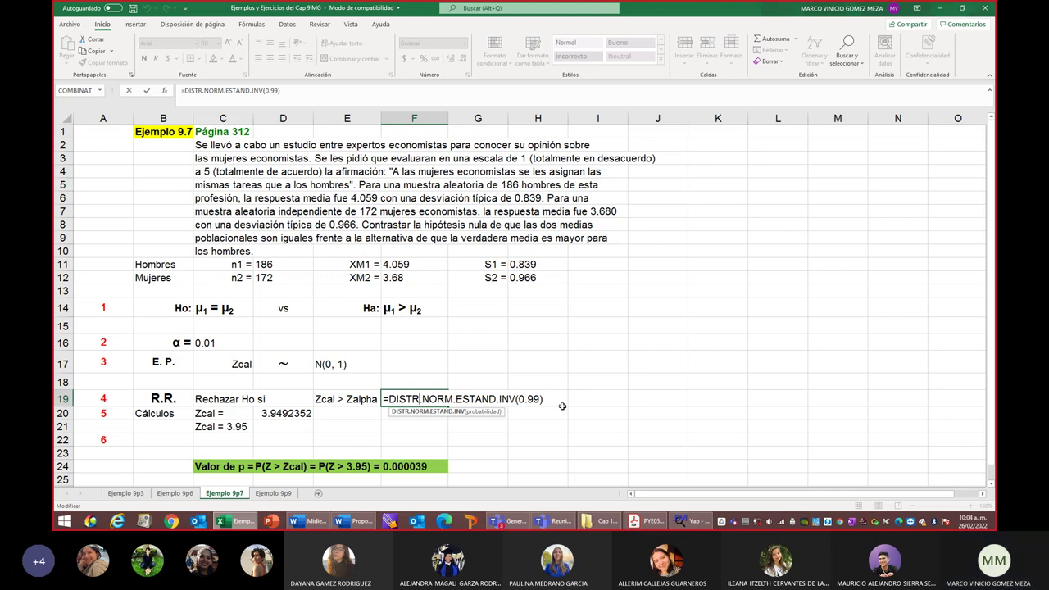
key("Return")
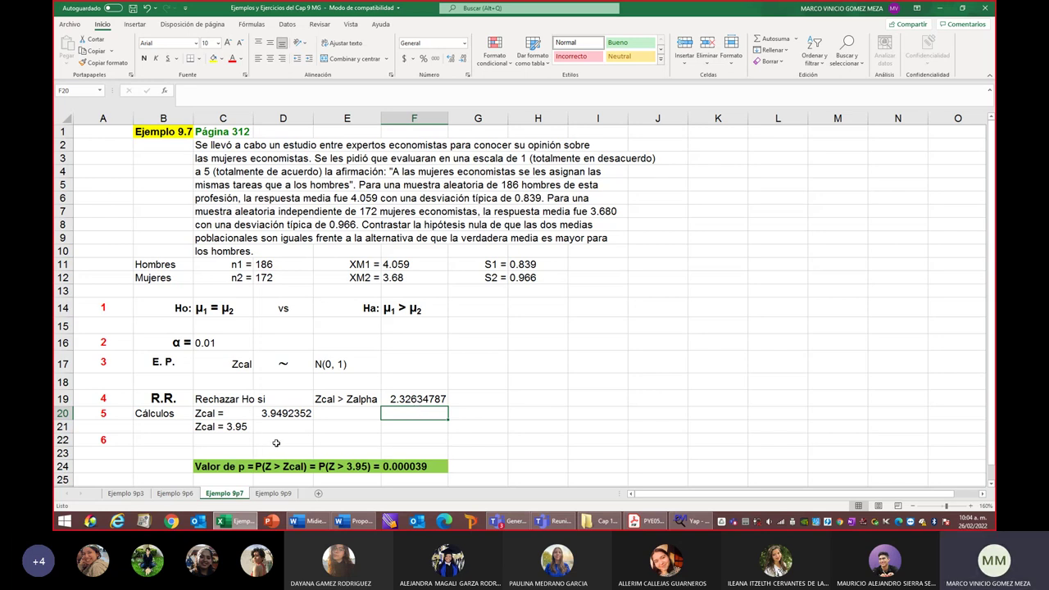
Step: Inspect the Zcal formula in D20 and the mean, standard deviation and sample size cells it references, without editing it
left_click(278, 414)
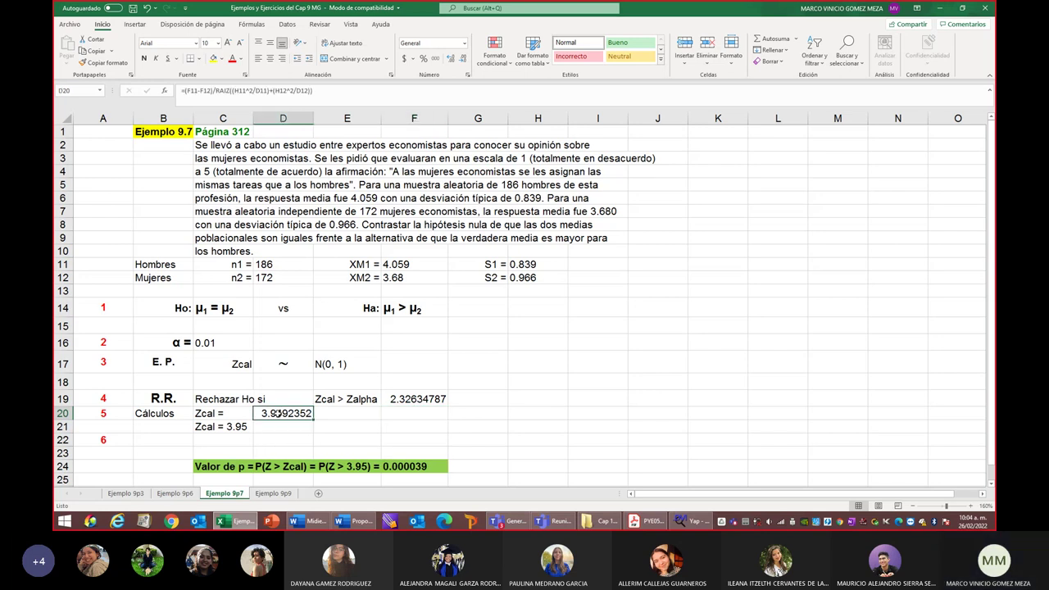
double_click(278, 414)
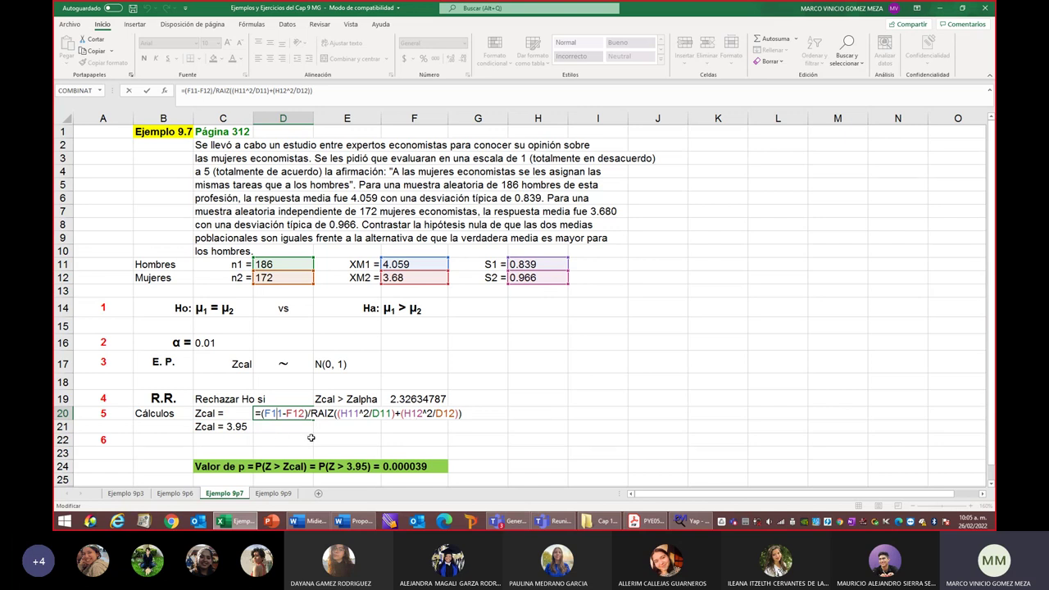
key("Return")
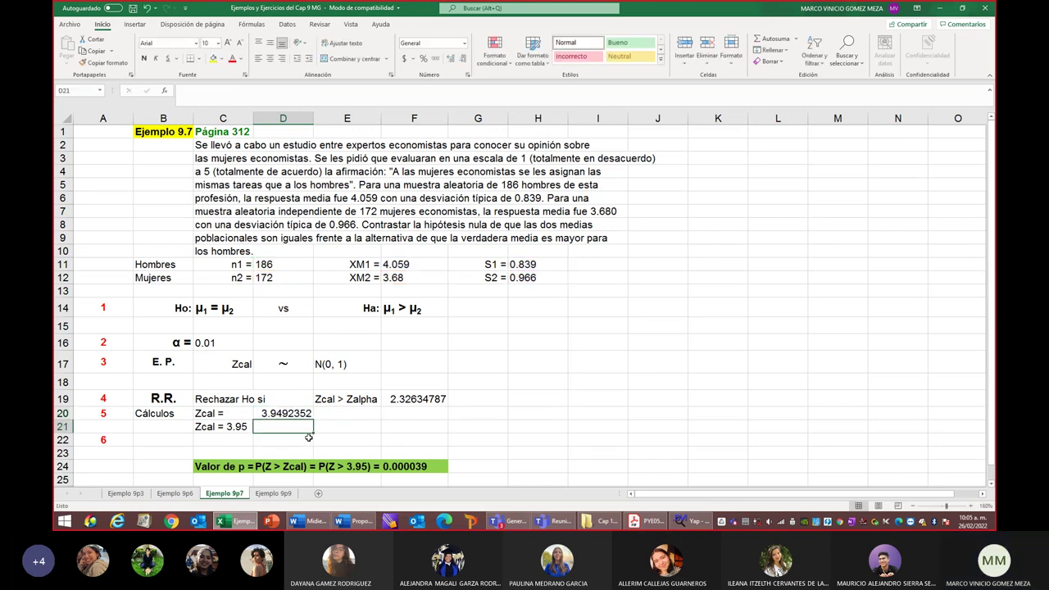
double_click(243, 426)
left_click(270, 427)
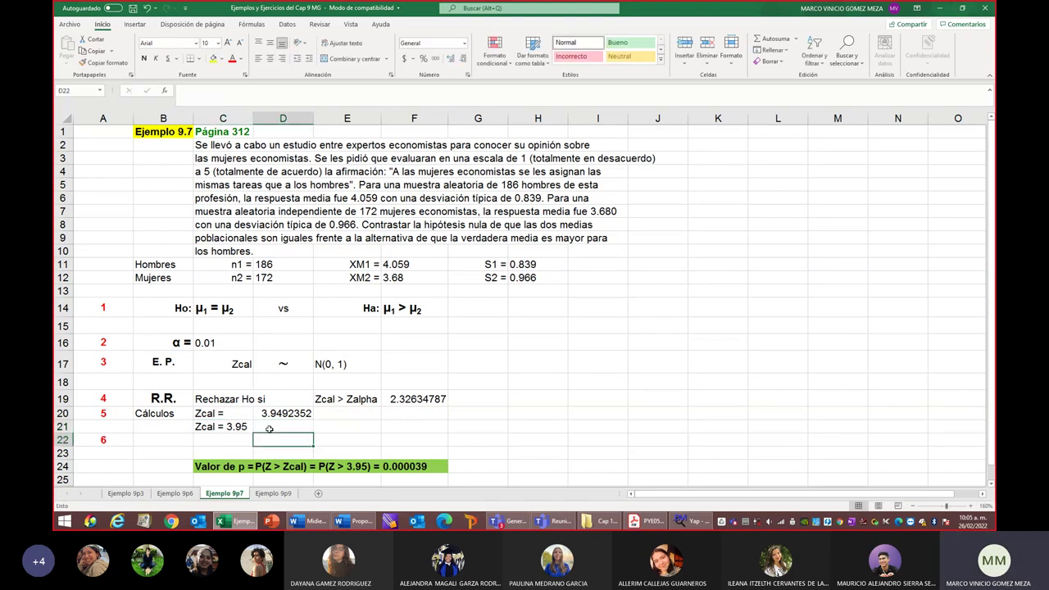
left_click(273, 414)
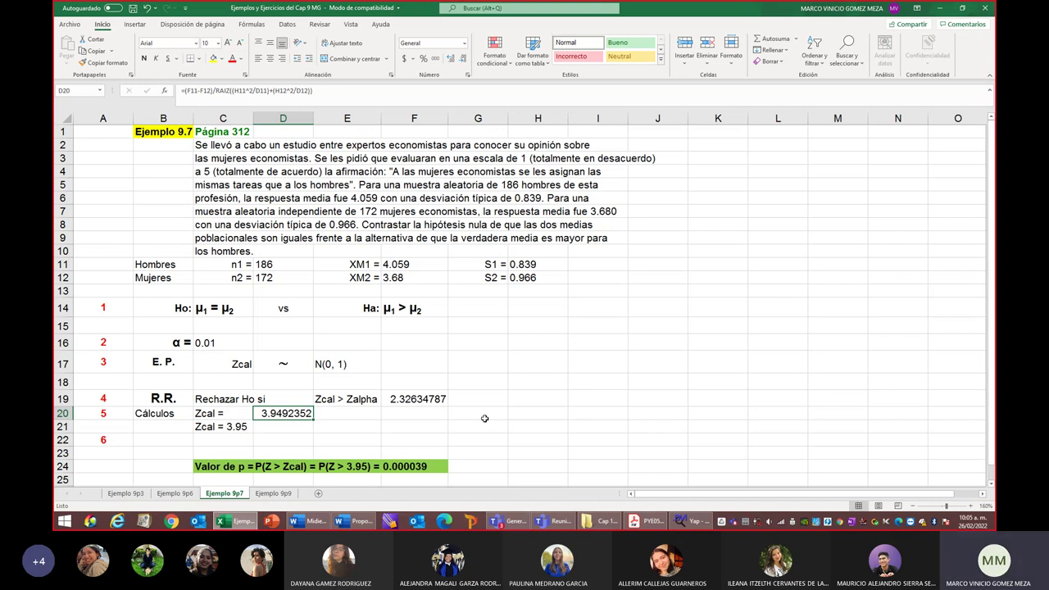
Step: Review the p-value expression in row 24 against the rounded Zcal in C21
scroll(369, 401, "down", 1)
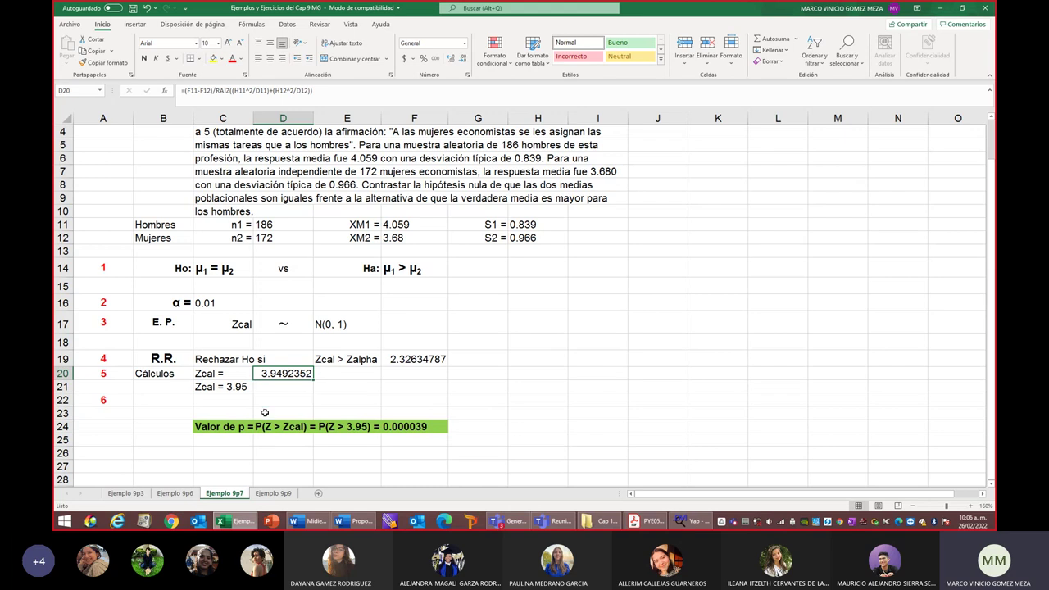
left_click(216, 387)
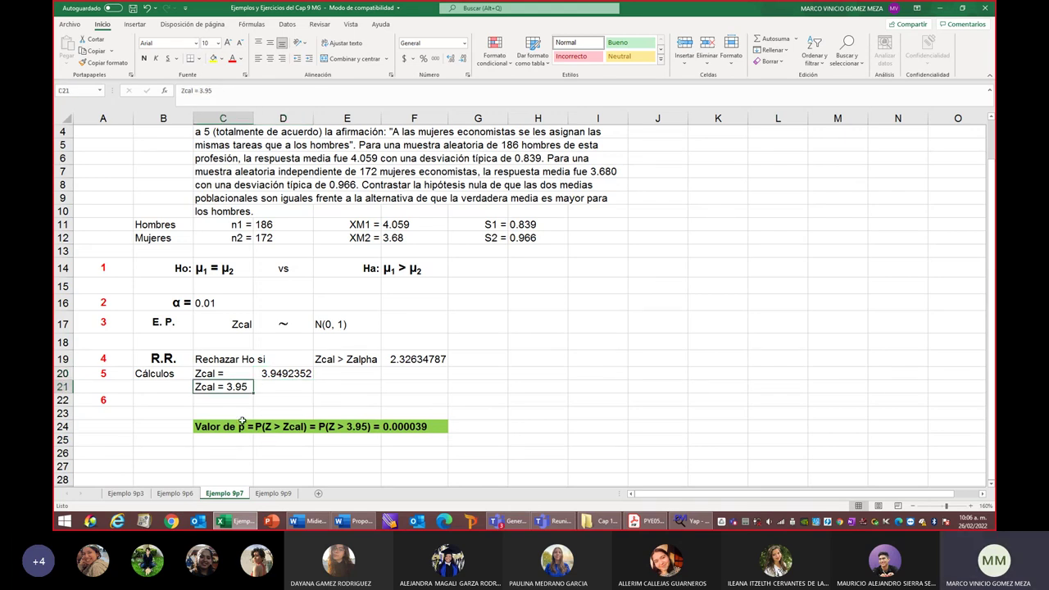
left_click(233, 433)
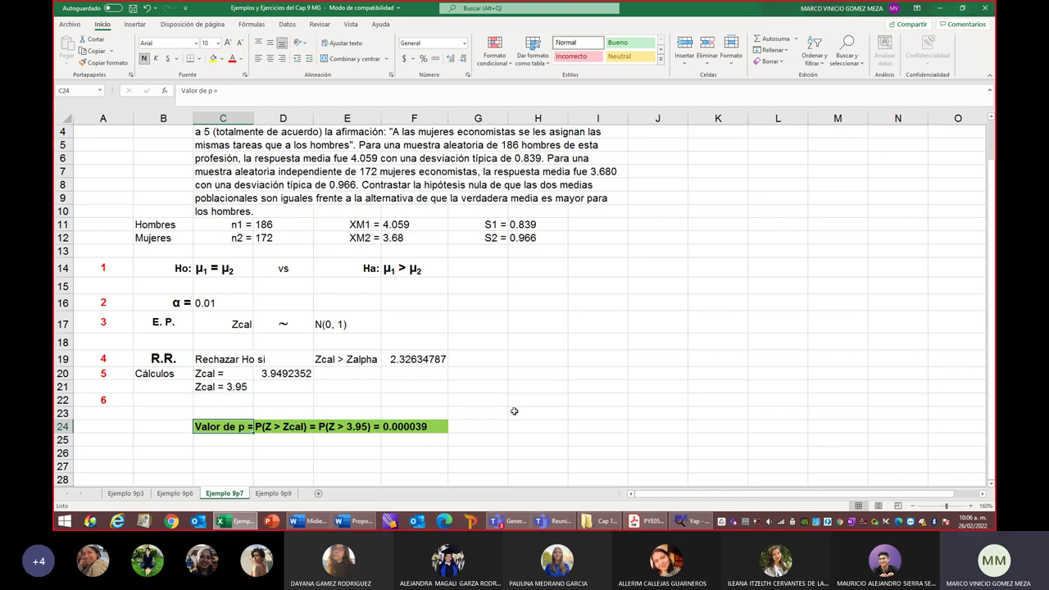
left_click(231, 386)
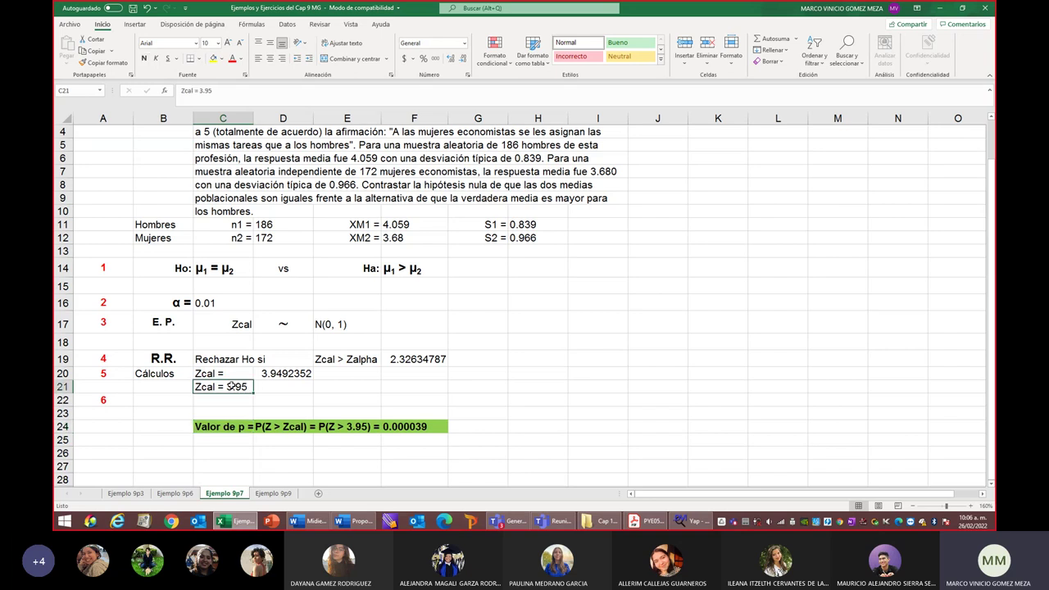
Step: Inspect the p-value formula in F24 without editing it and compare it with the Zcal formula in D20
left_click(403, 428)
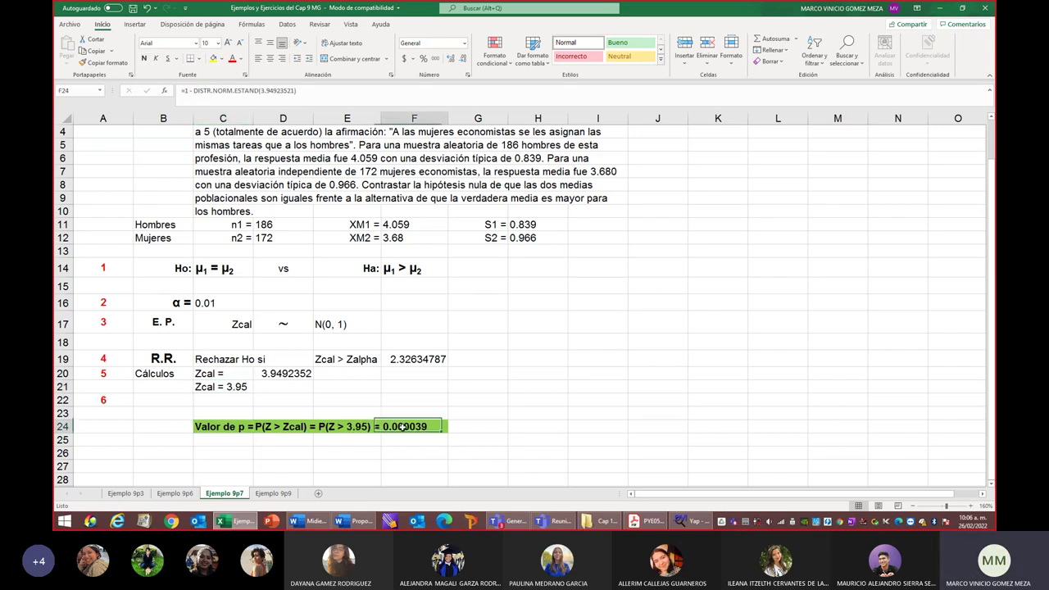
double_click(403, 427)
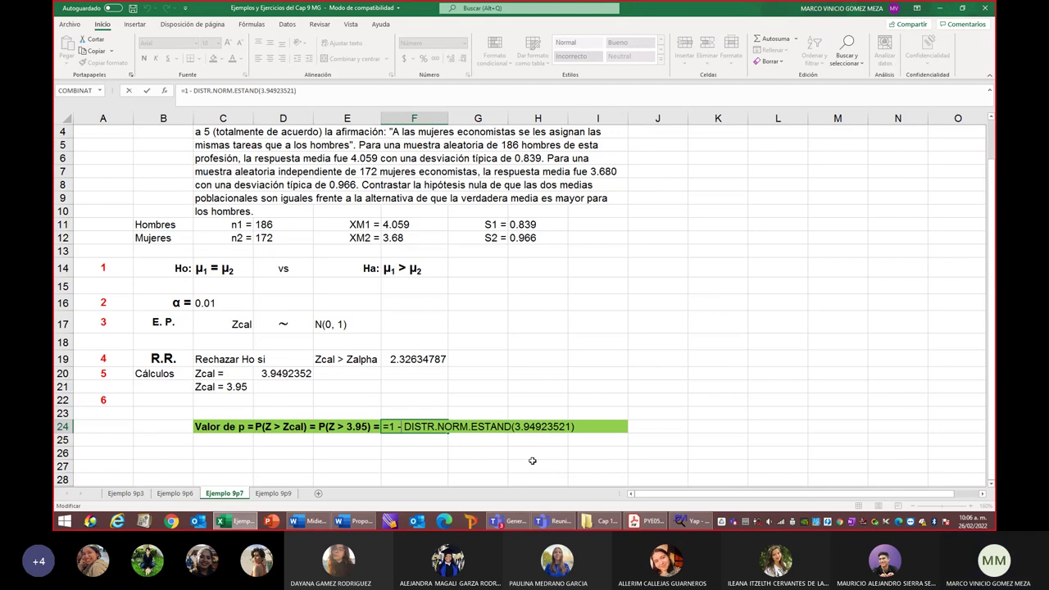
key("Return")
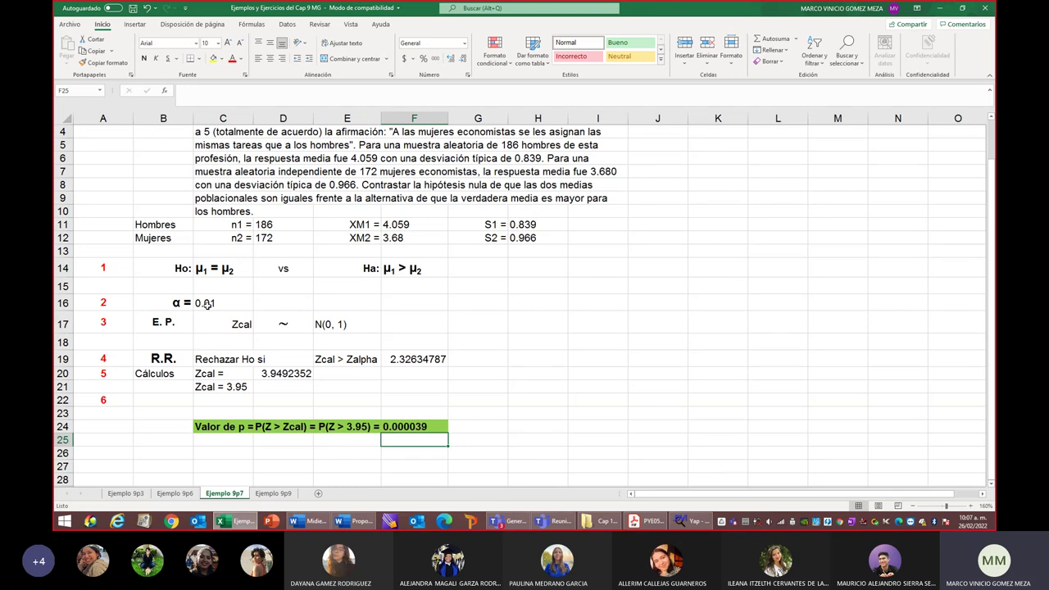
left_click(275, 374)
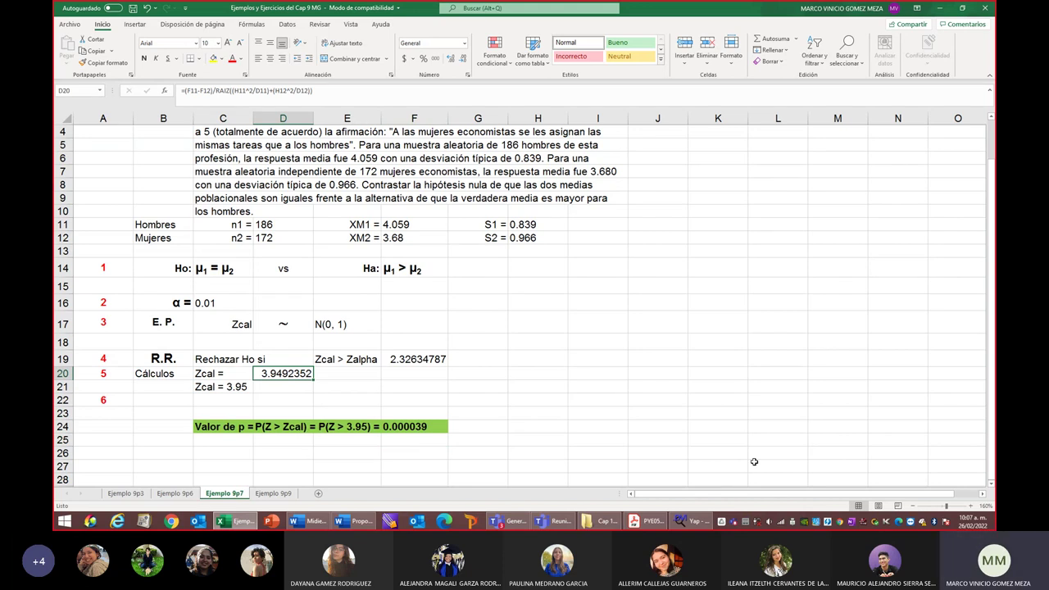
mouse_move(605, 522)
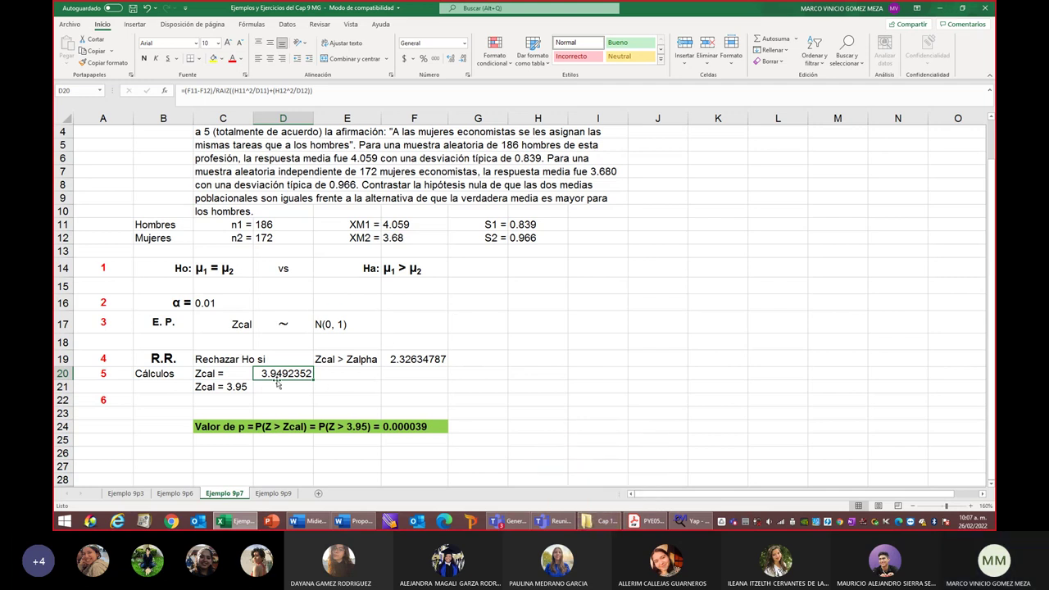
Step: Open the Ejemplo 9p9 worksheet and enlarge its view to 170%
left_click(275, 495)
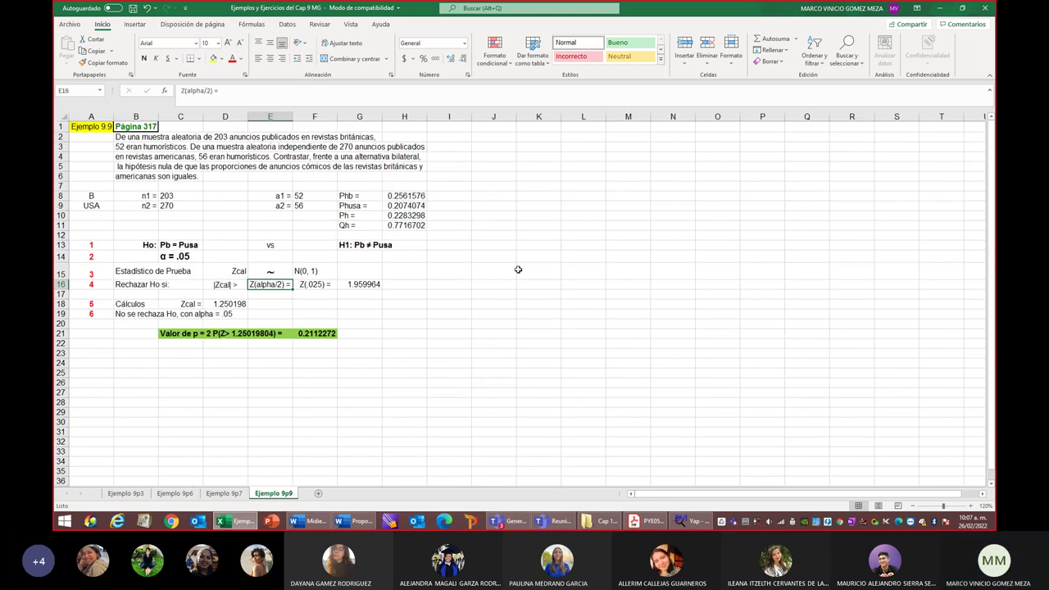
left_click(971, 506)
left_click(971, 506)
left_click(971, 506)
left_click(971, 507)
left_click(970, 507)
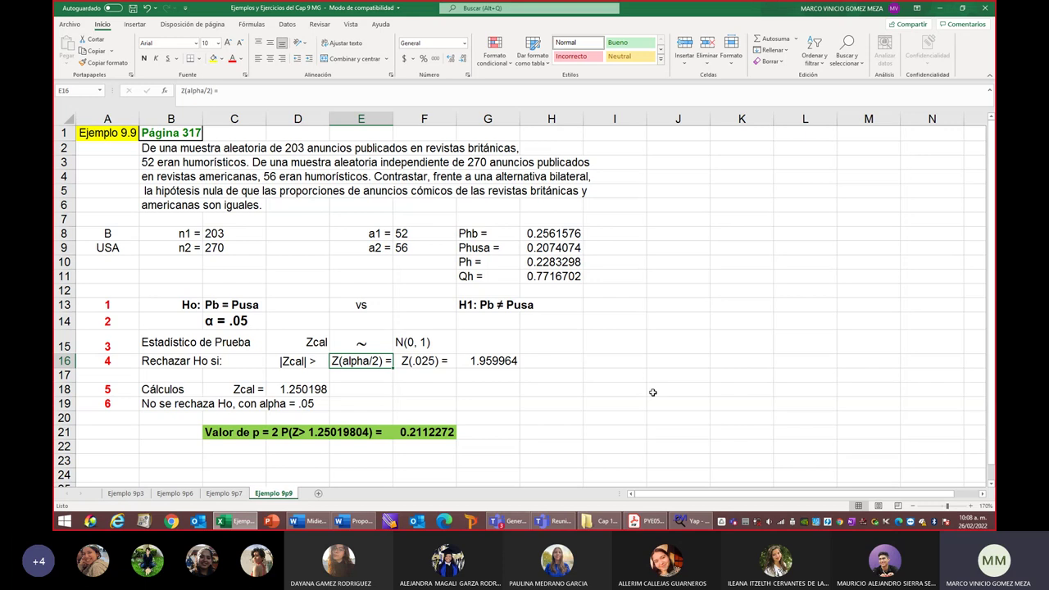
Step: Review the two-proportion test setup, from the sample sizes in B8:C9 through the hypotheses and alpha to the test statistic in row 15
left_click_drag(164, 232, 217, 252)
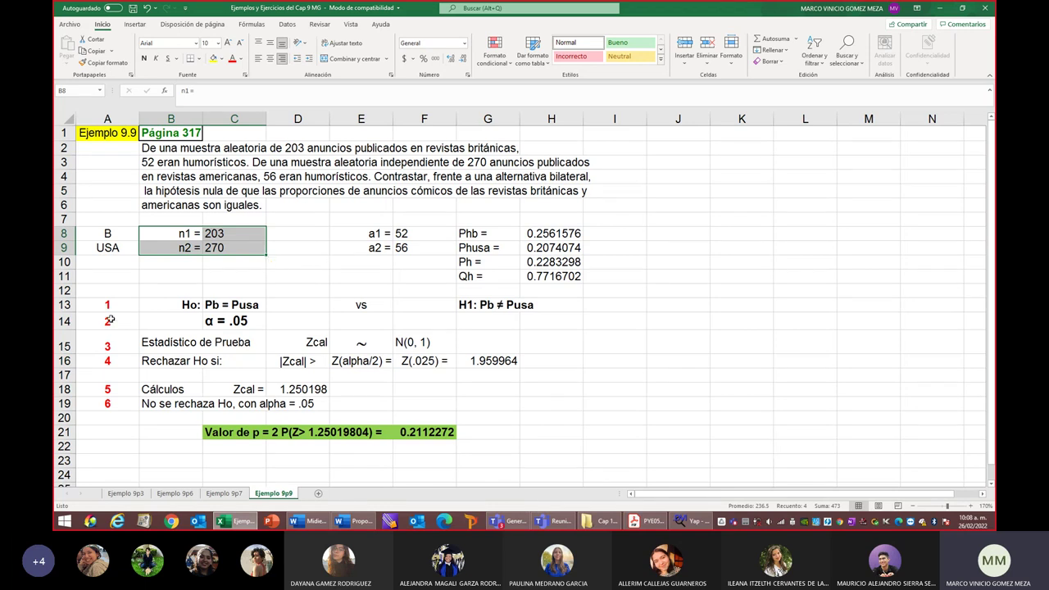
left_click(107, 305)
mouse_move(605, 523)
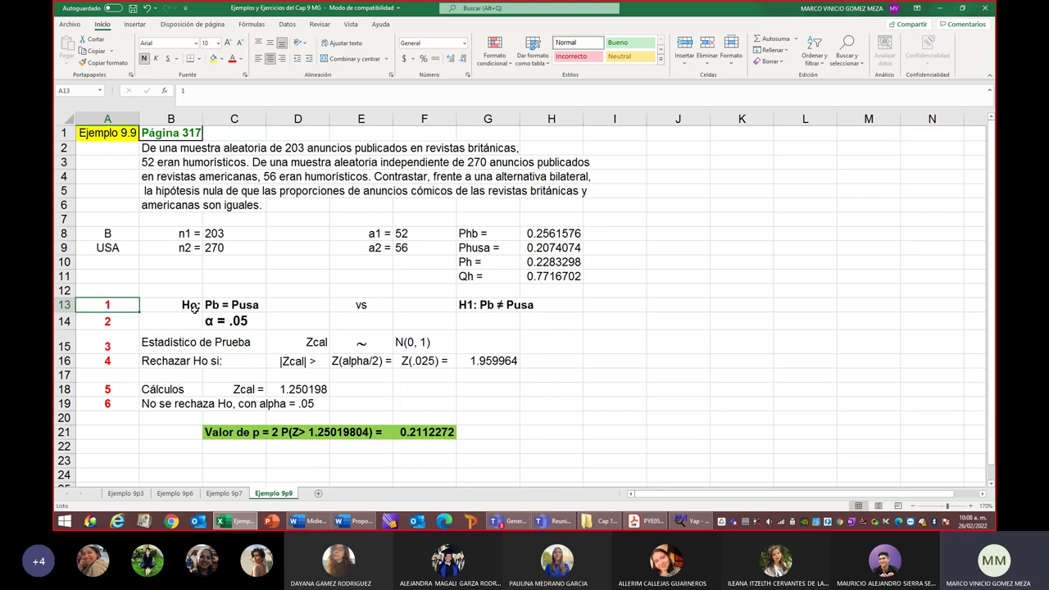
left_click(237, 304)
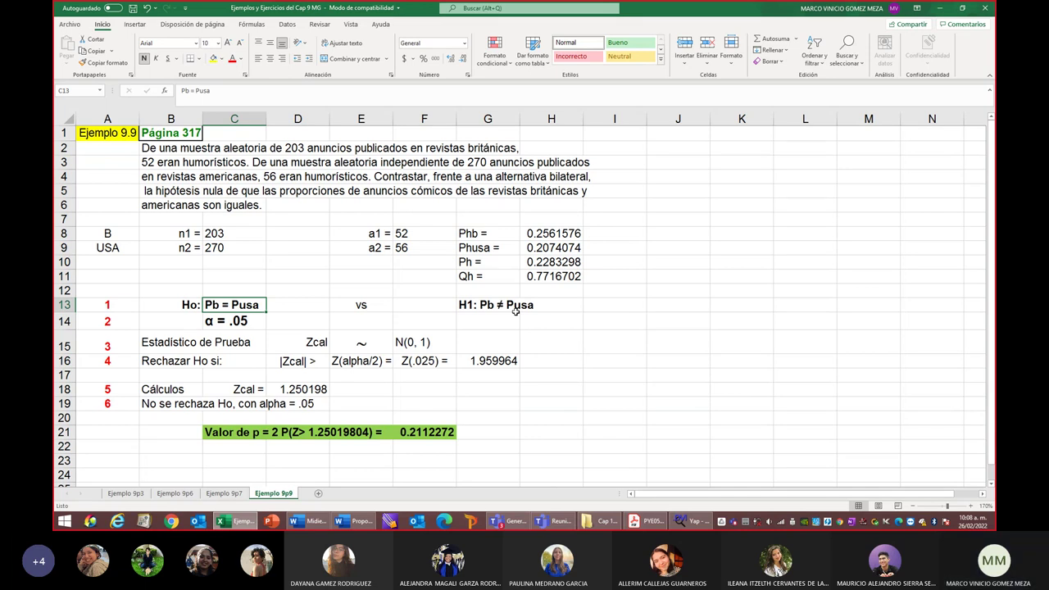
left_click(233, 322)
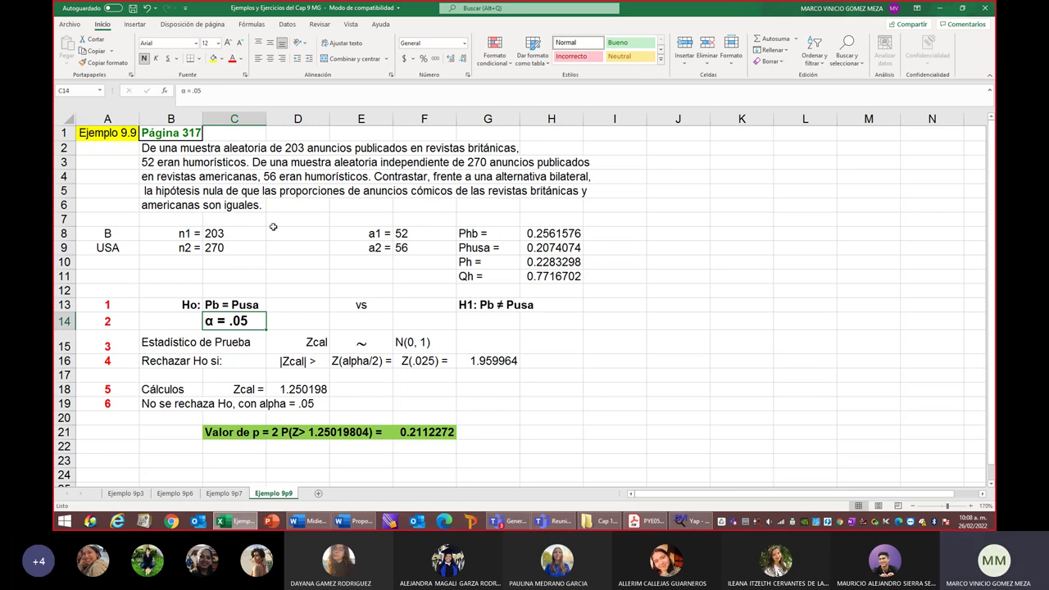
left_click(363, 343)
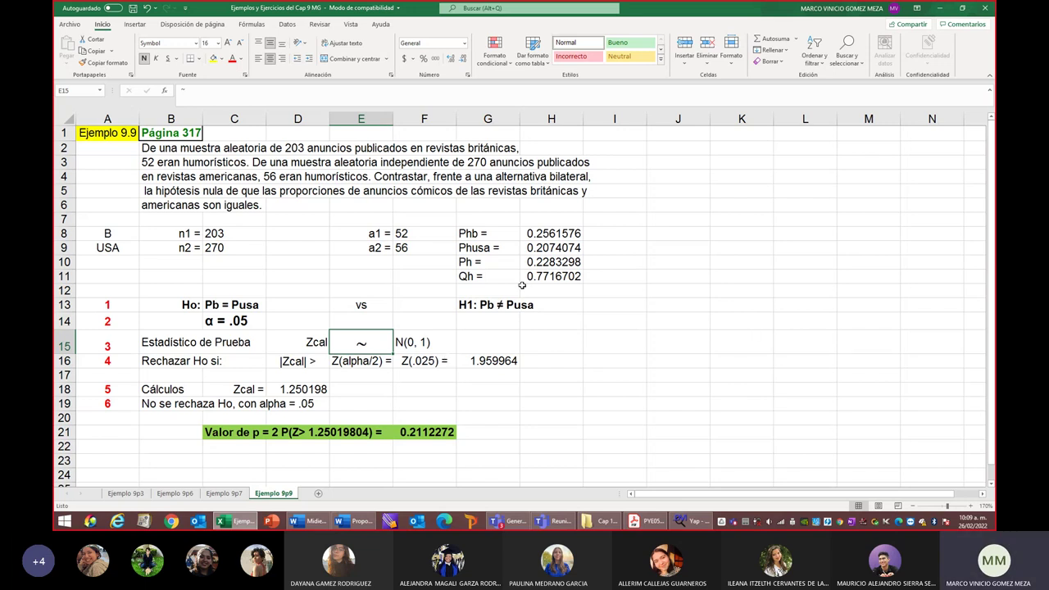
Step: Switch to PYE05C10.pdf in Adobe Acrobat Reader and review the large-sample alternatives, test statistic and rejection regions on page 7
left_click(644, 522)
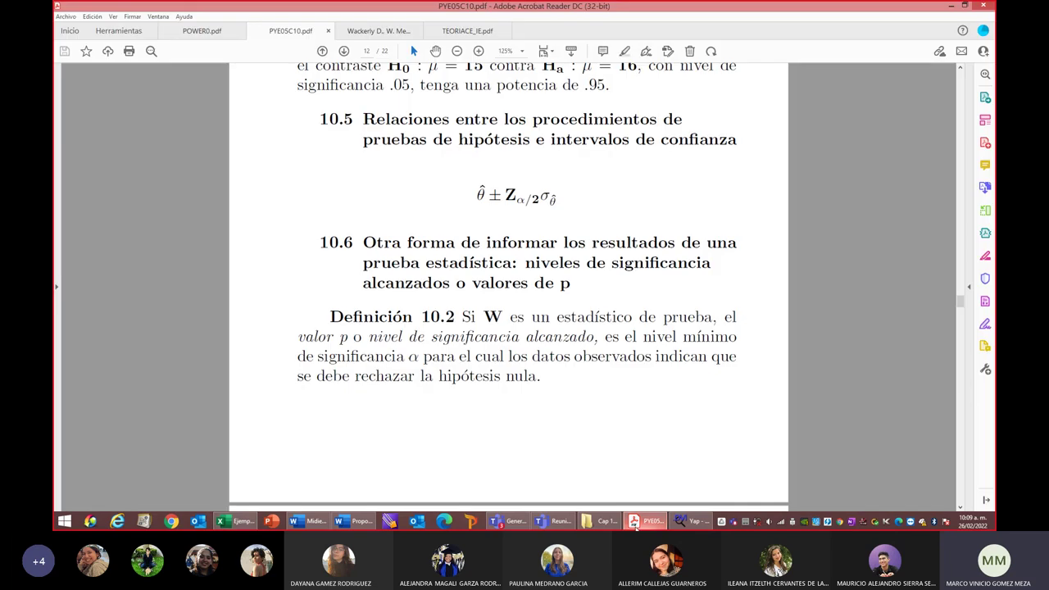
scroll(482, 373, "up", 15)
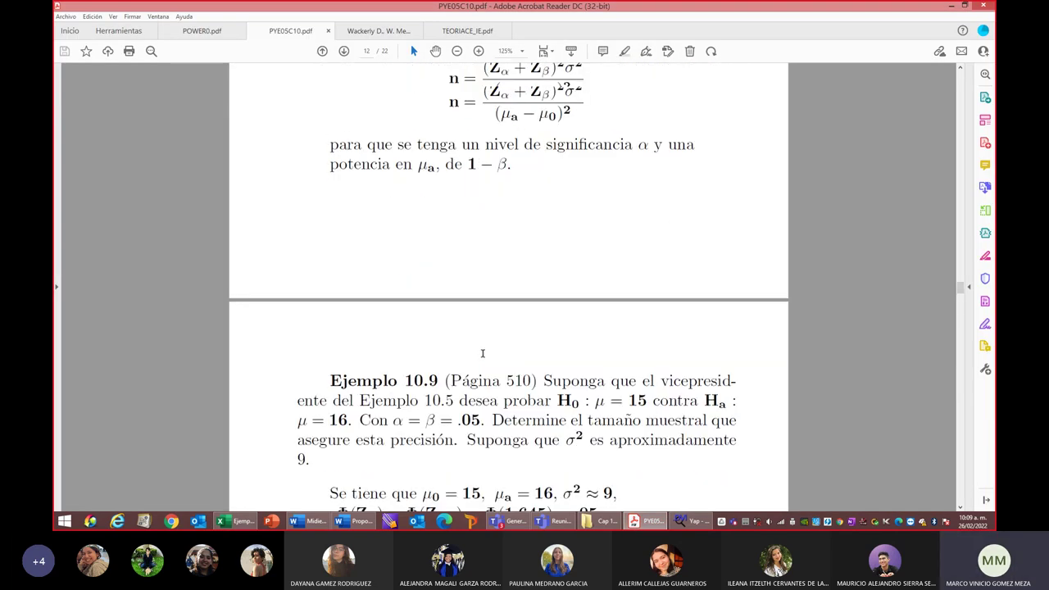
scroll(497, 347, "up", 20)
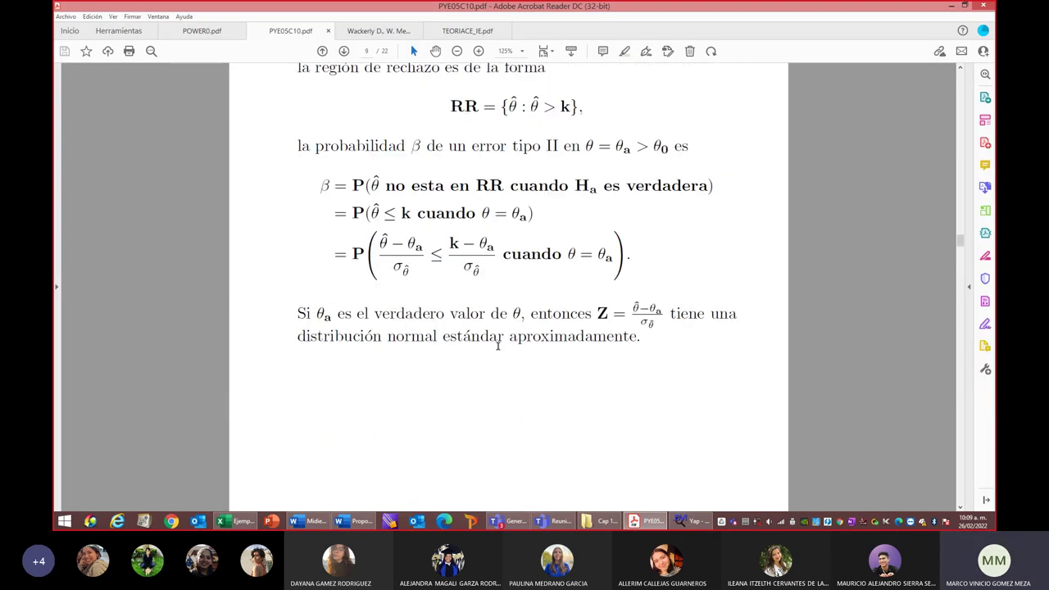
scroll(502, 346, "up", 20)
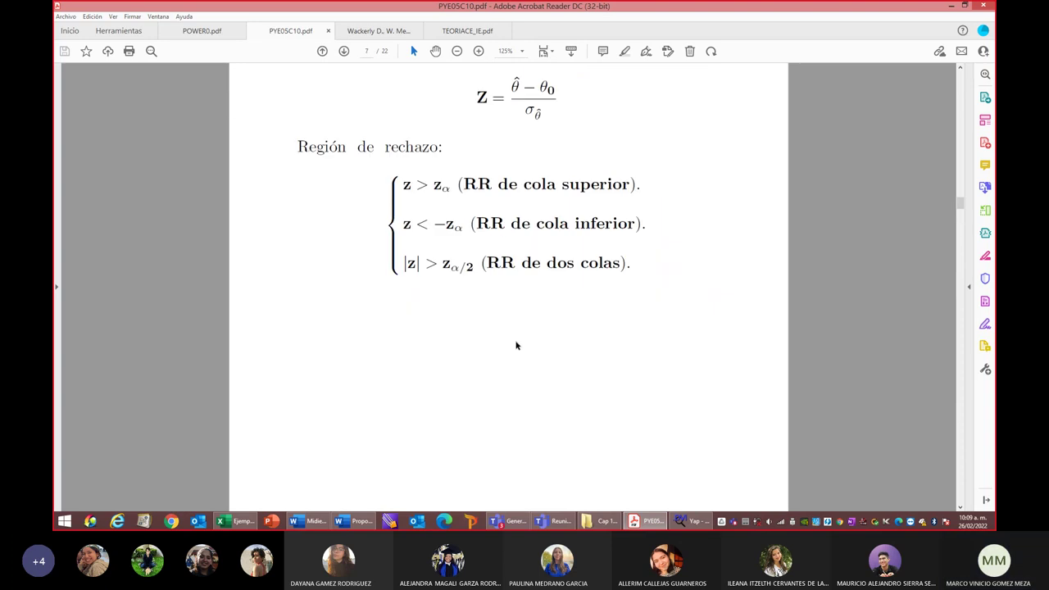
scroll(517, 345, "down", 1)
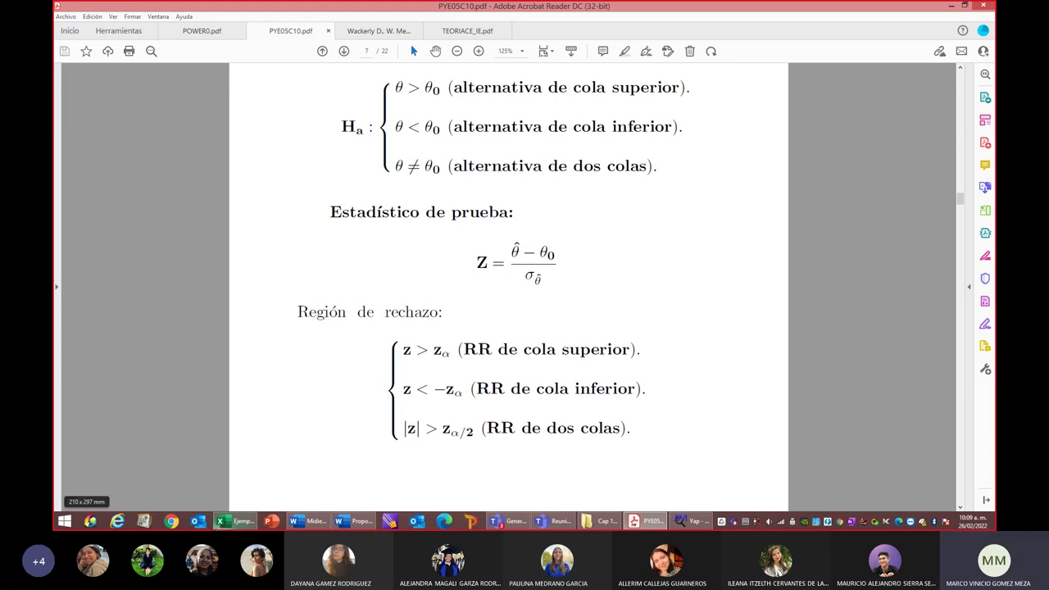
Step: Return to the Excel workbook and inspect the critical Z formula in G16 and the Zcal formula in D18, leaving both unedited
left_click(222, 522)
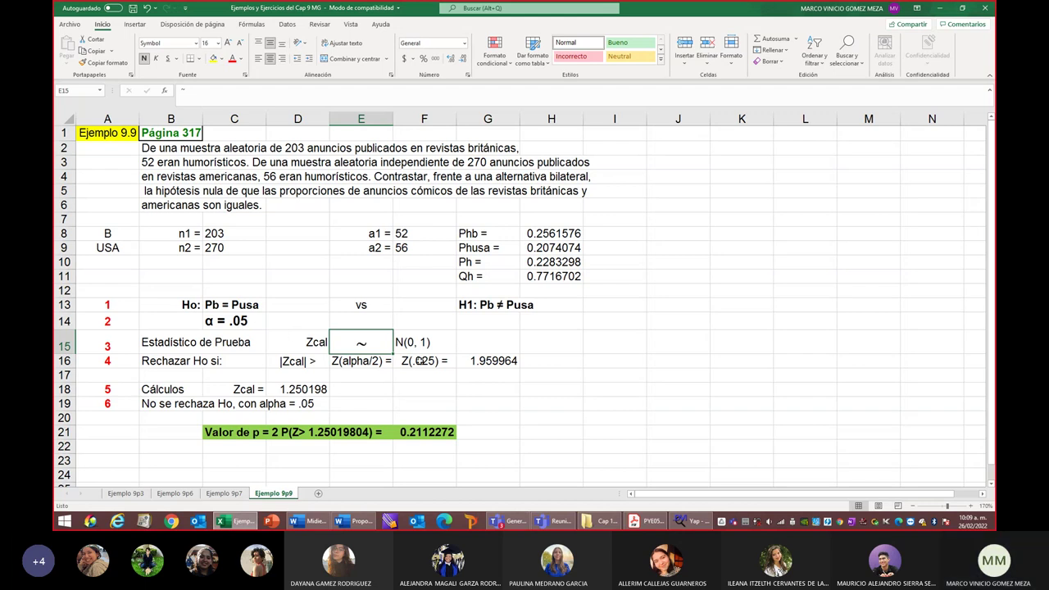
left_click(486, 361)
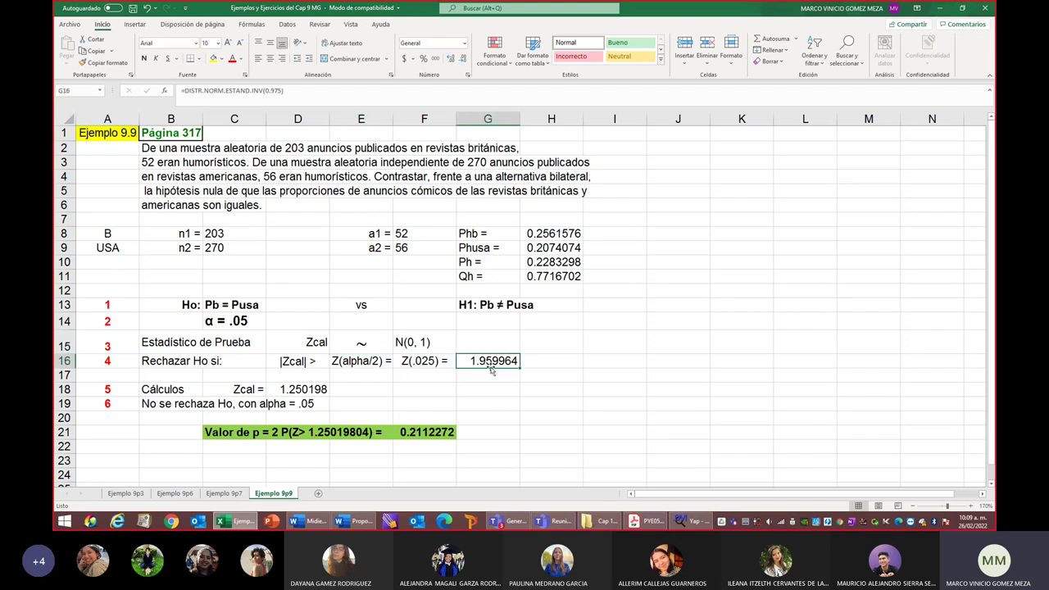
double_click(492, 360)
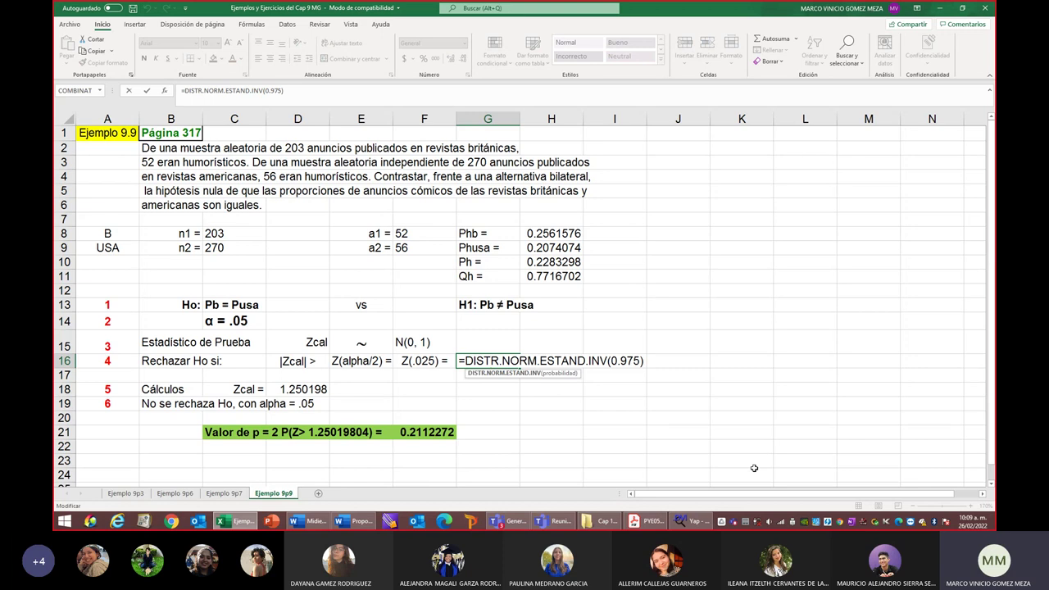
key("Return")
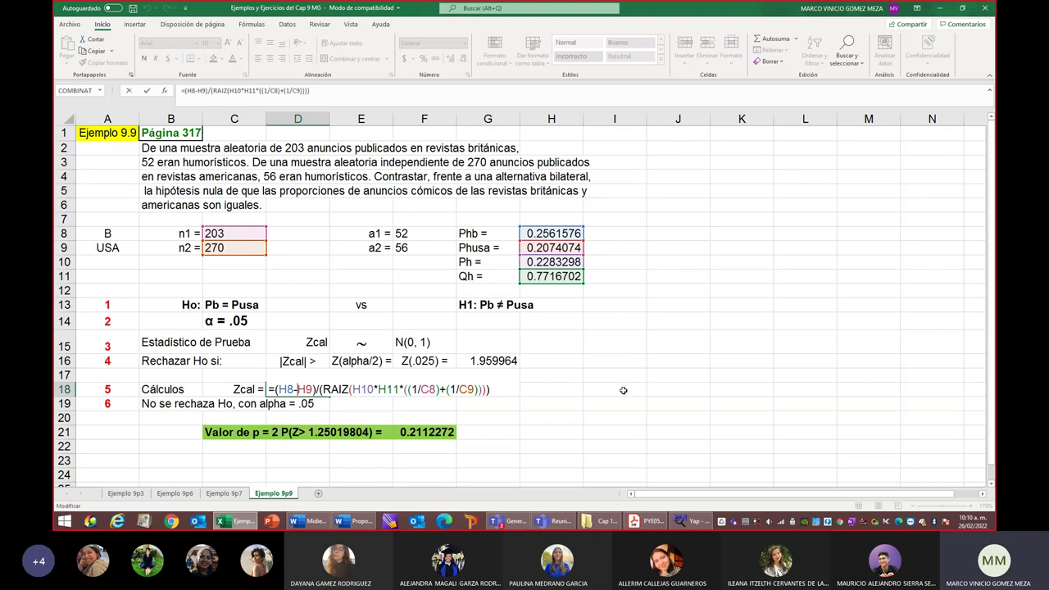
key("Return")
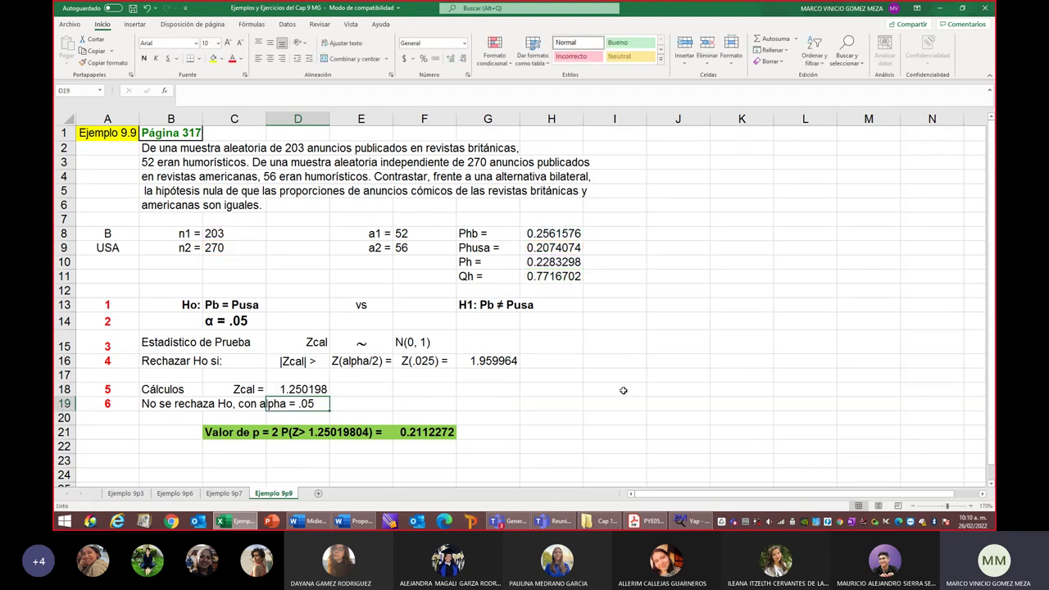
Step: Inspect the sample proportion formulas for Phb in H8 and Phusa in H9, without editing them
left_click(526, 233)
key("F2")
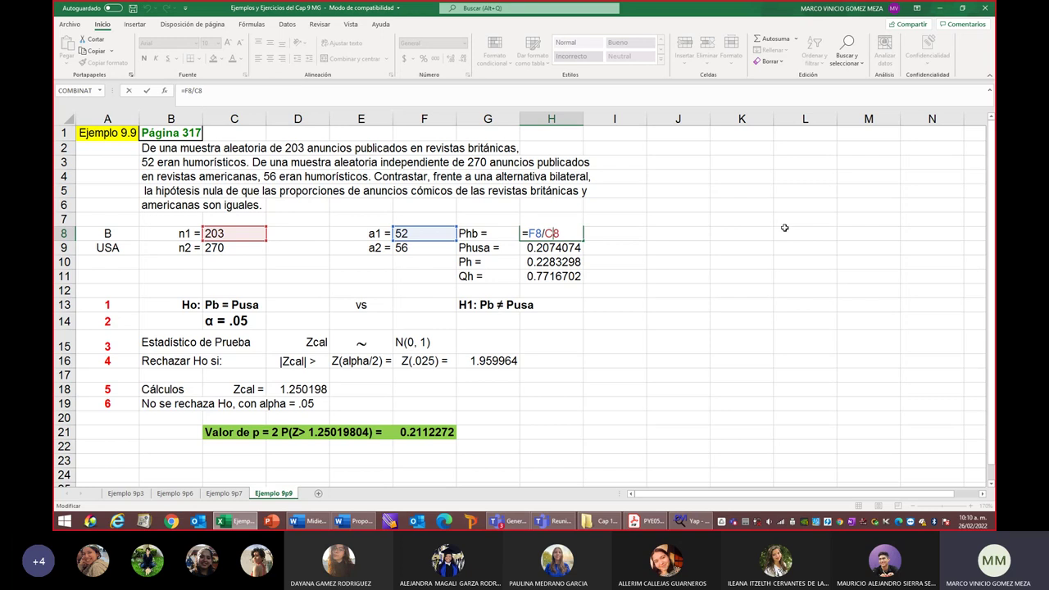
key("Return")
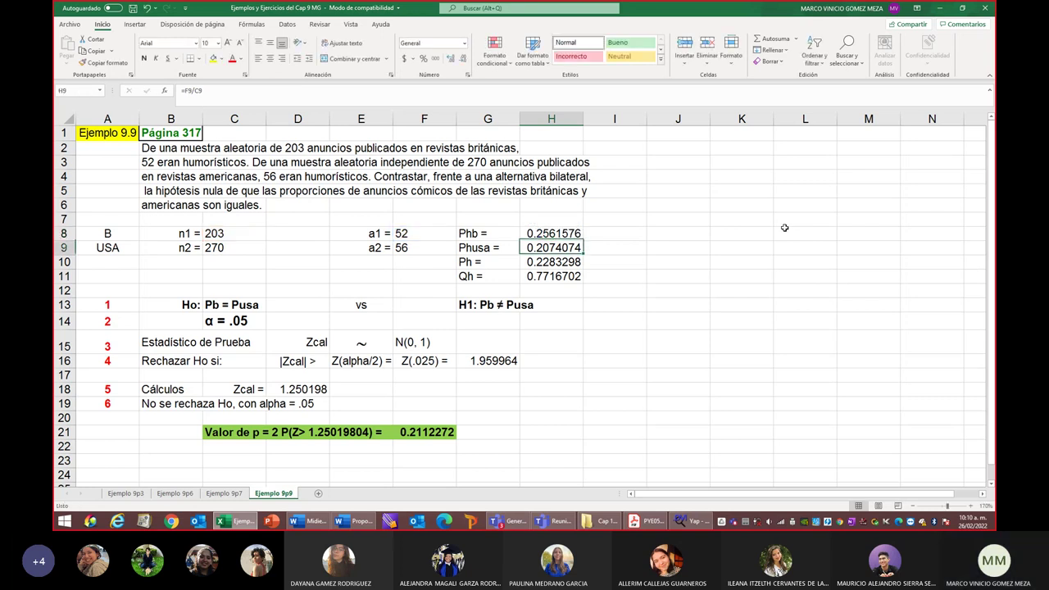
double_click(542, 248)
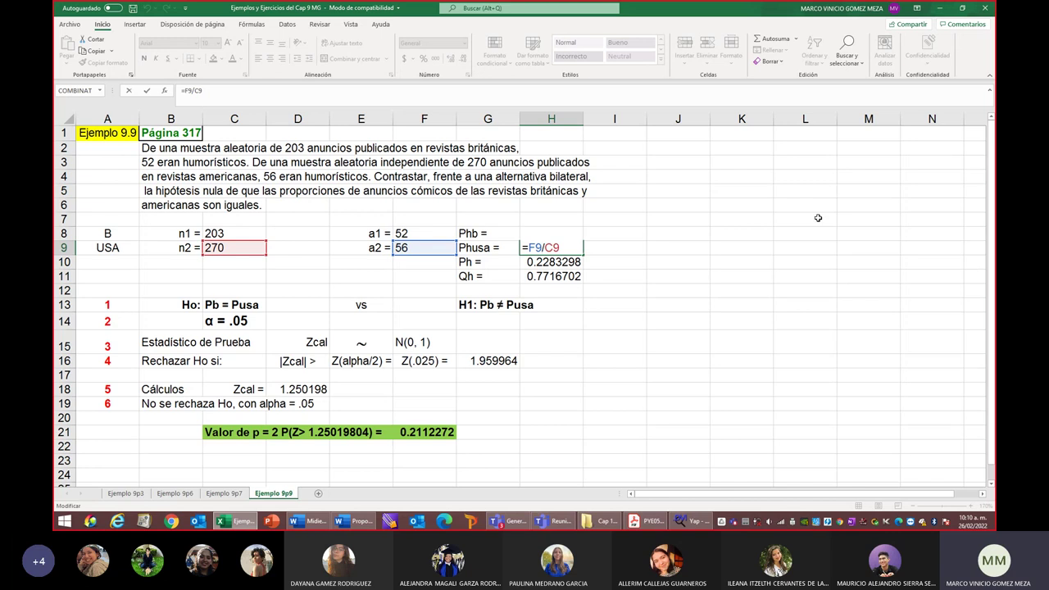
key("Return")
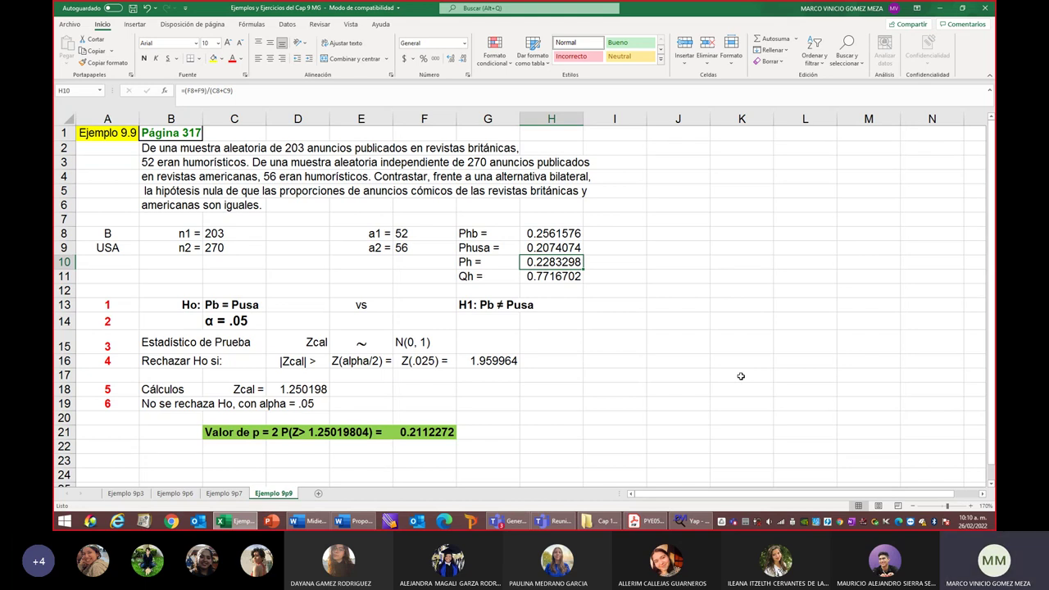
Step: Inspect the Ph and Qh formulas in H10 and H11 and how the Zcal formula in D18 uses them, without editing
double_click(557, 263)
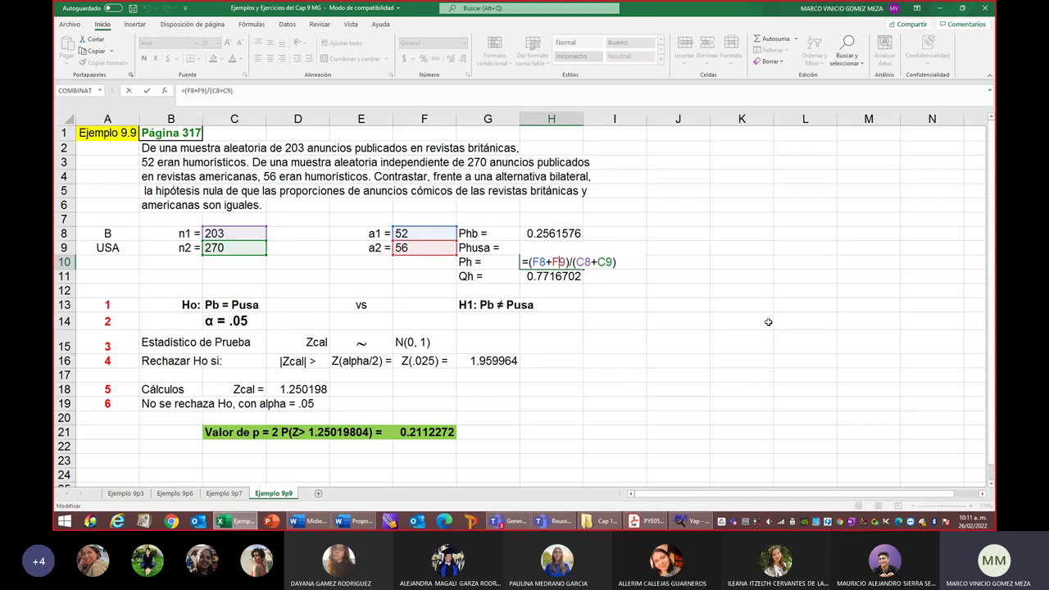
key("Return")
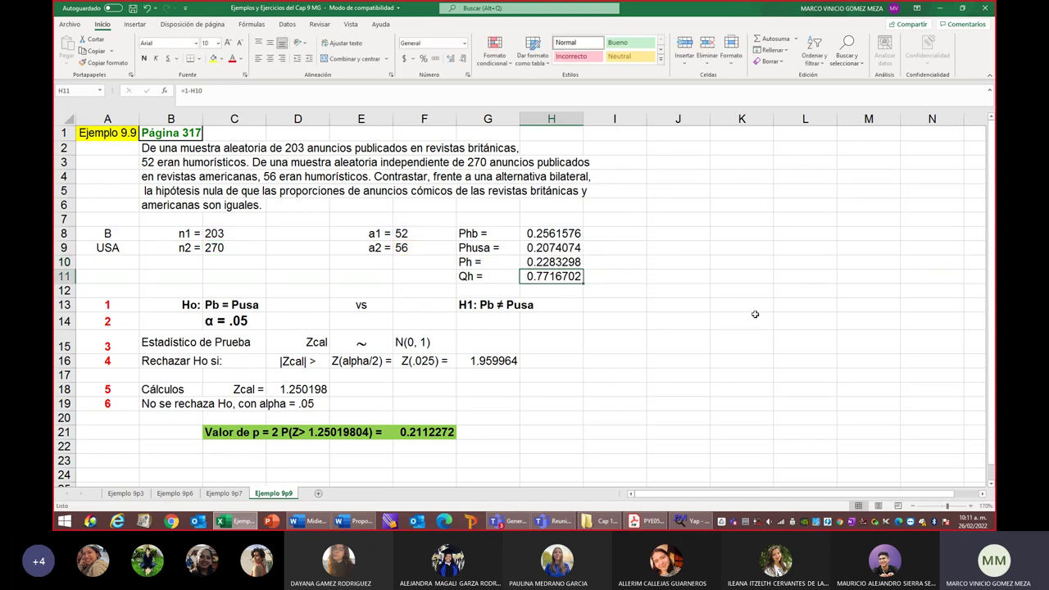
double_click(555, 277)
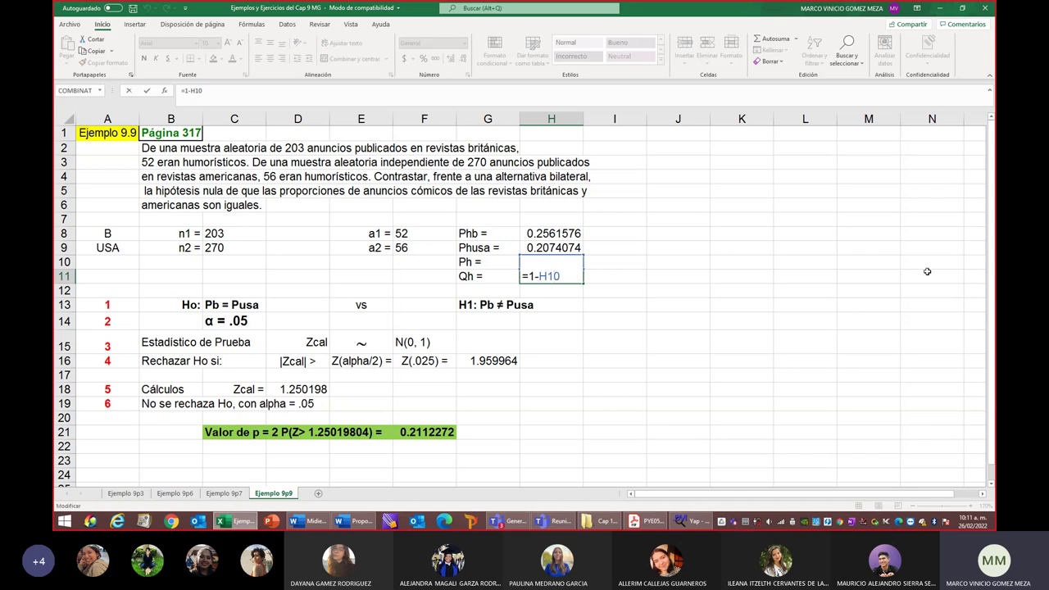
key("Return")
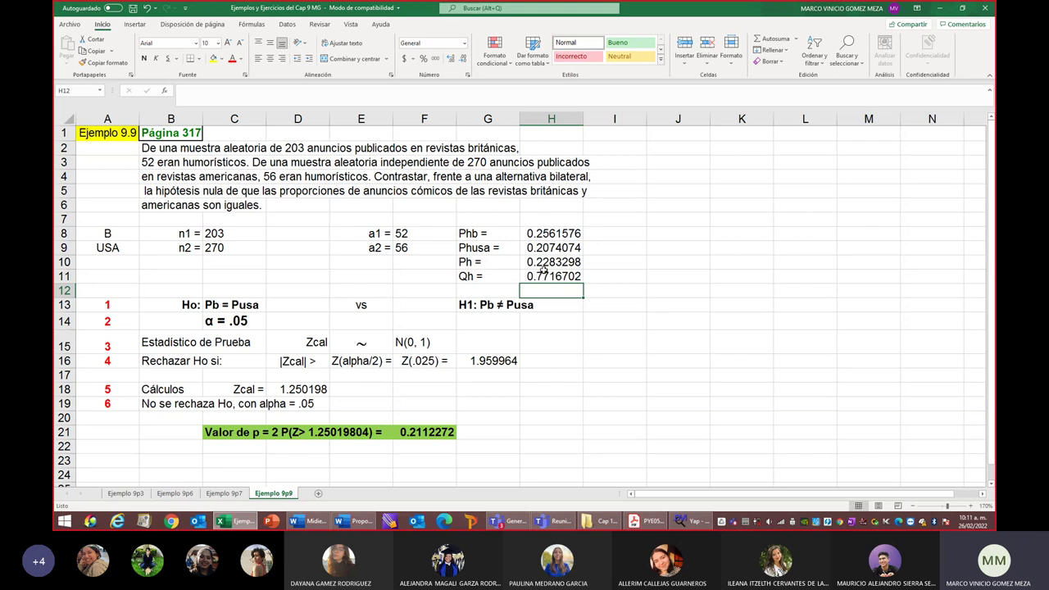
double_click(301, 390)
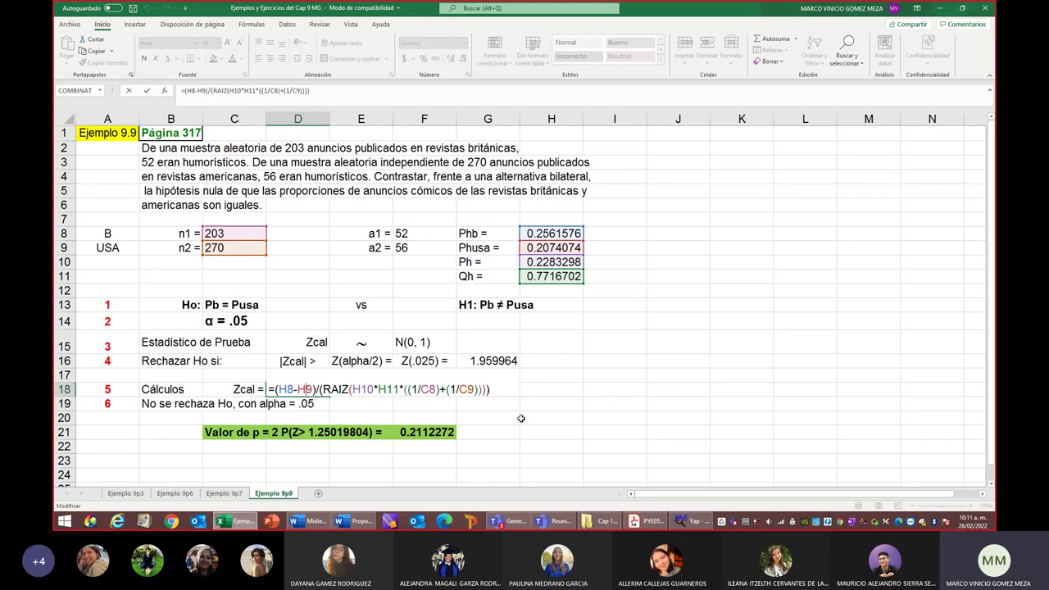
key("Return")
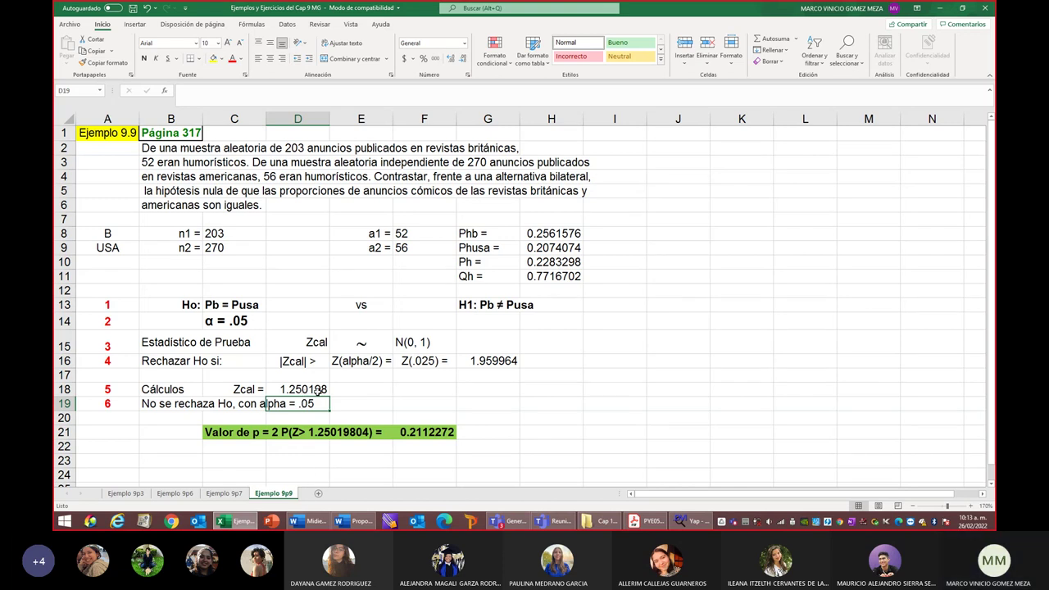
Step: Inspect the two-tailed p-value formula in F21 without editing it and compare its result with alpha in C14
left_click(431, 434)
double_click(431, 434)
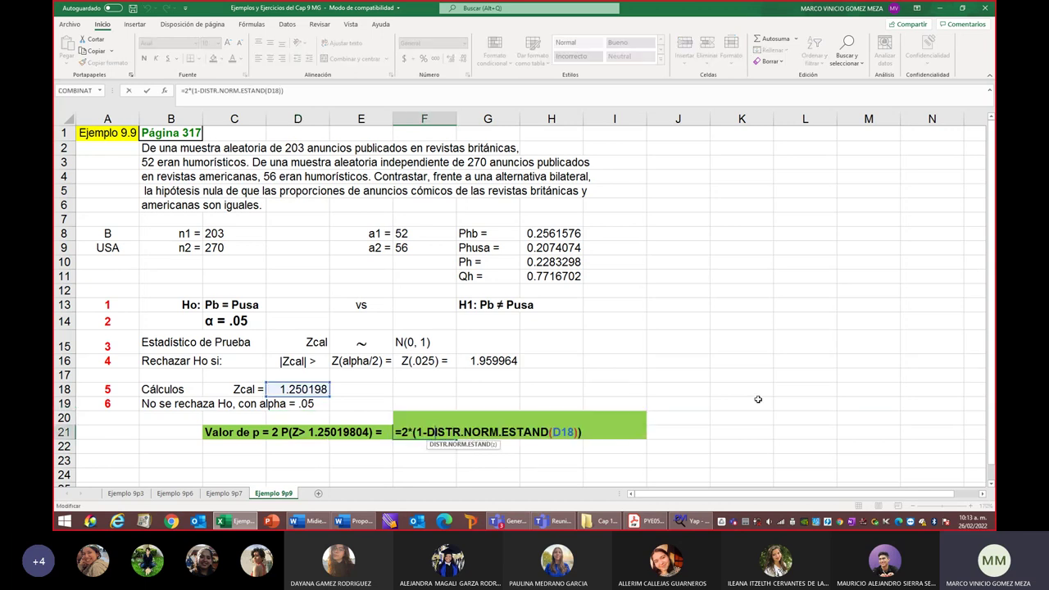
key("Return")
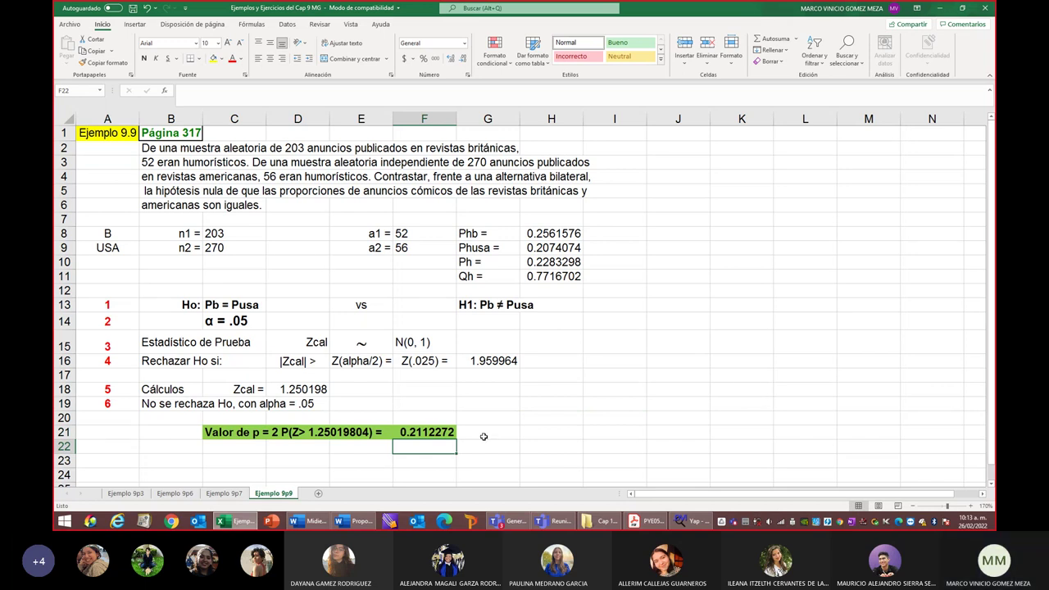
left_click(429, 432)
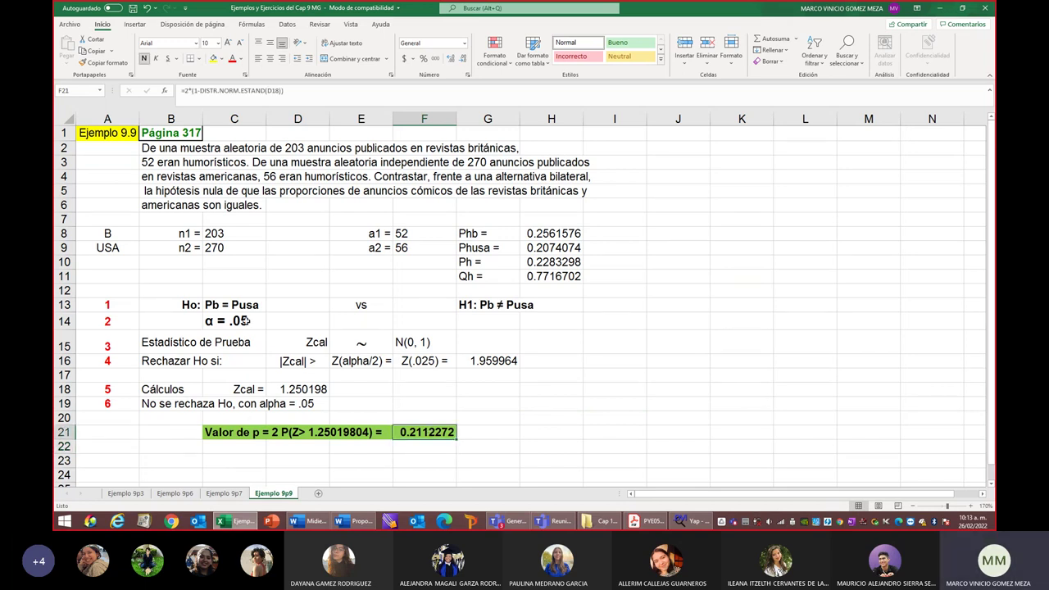
left_click(246, 321)
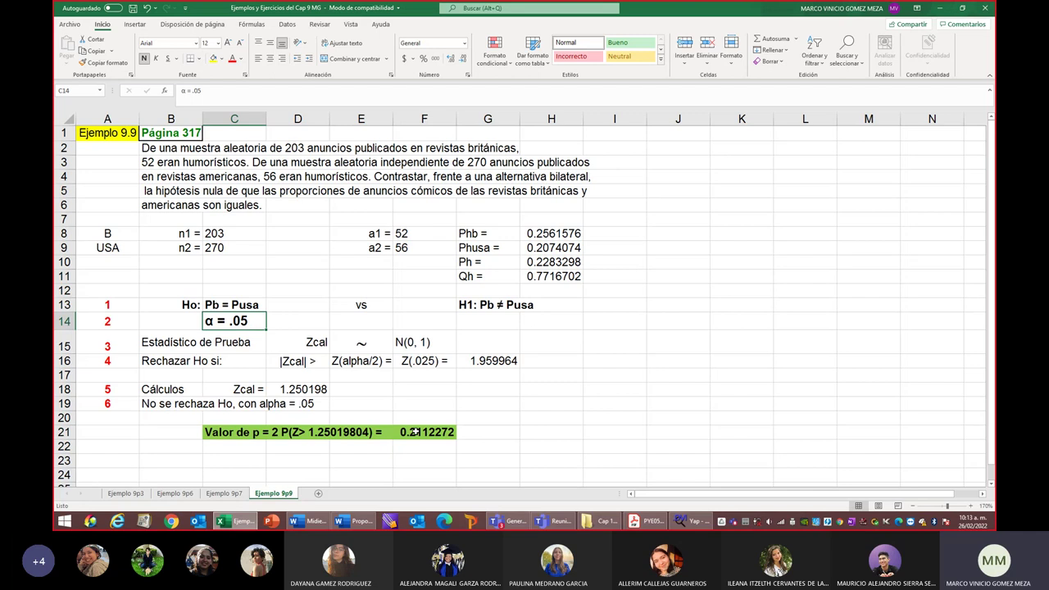